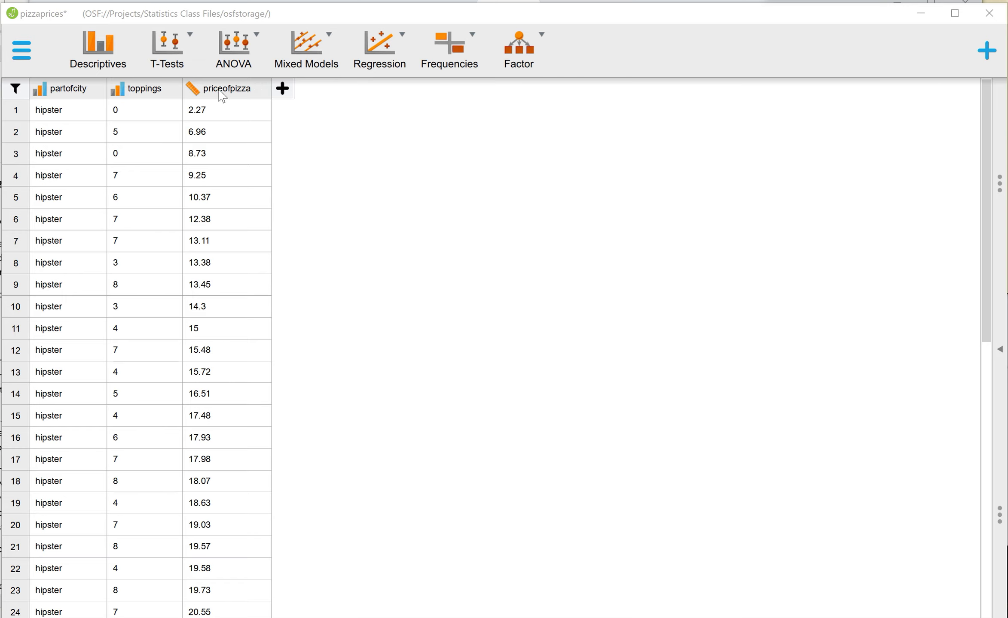
# - Bring back the pizza data grid and narrow it to a thin strip beside the analysis list
pyautogui.click(999, 357)
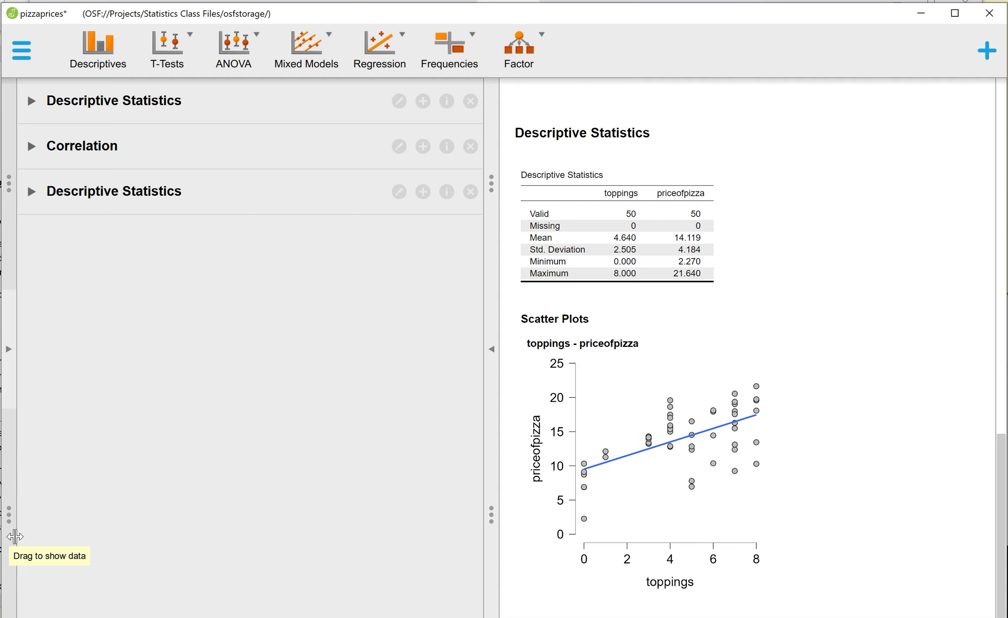
pyautogui.moveTo(11, 533); pyautogui.dragTo(437, 545)
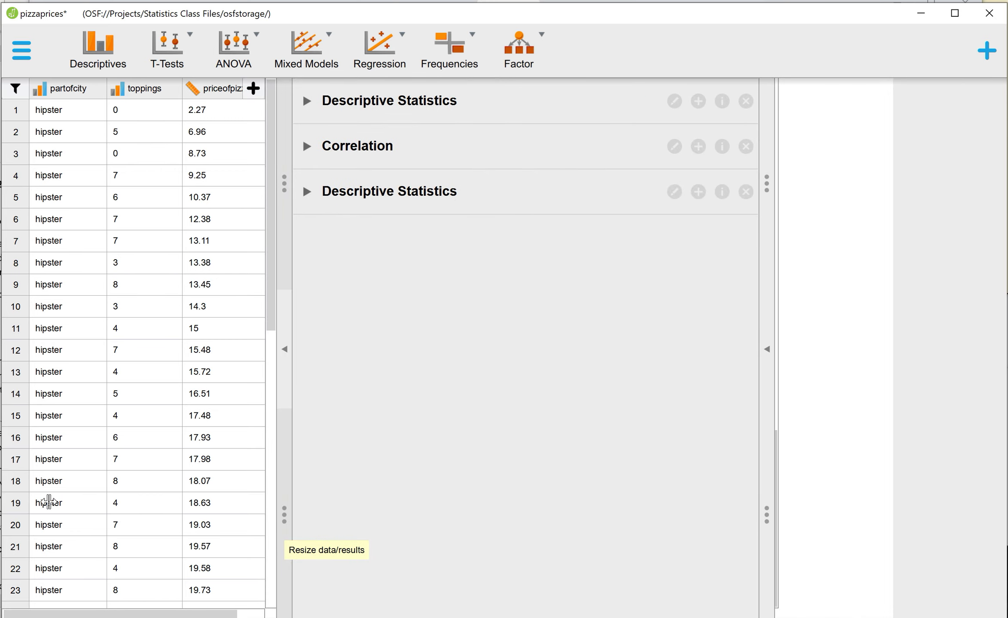
pyautogui.moveTo(49, 501); pyautogui.dragTo(78, 479)
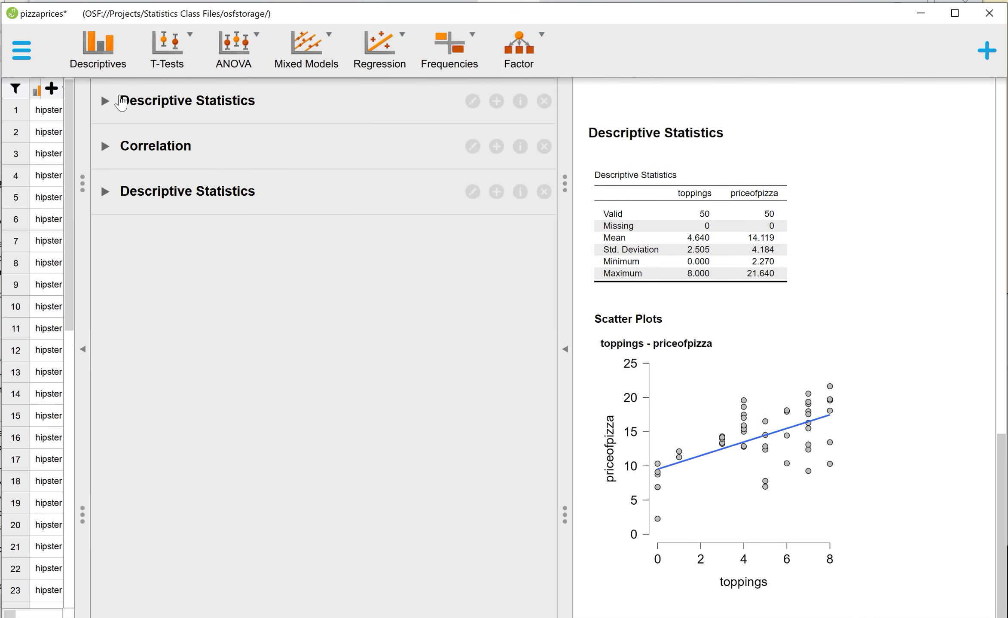
pyautogui.scroll(3, 968, 279)
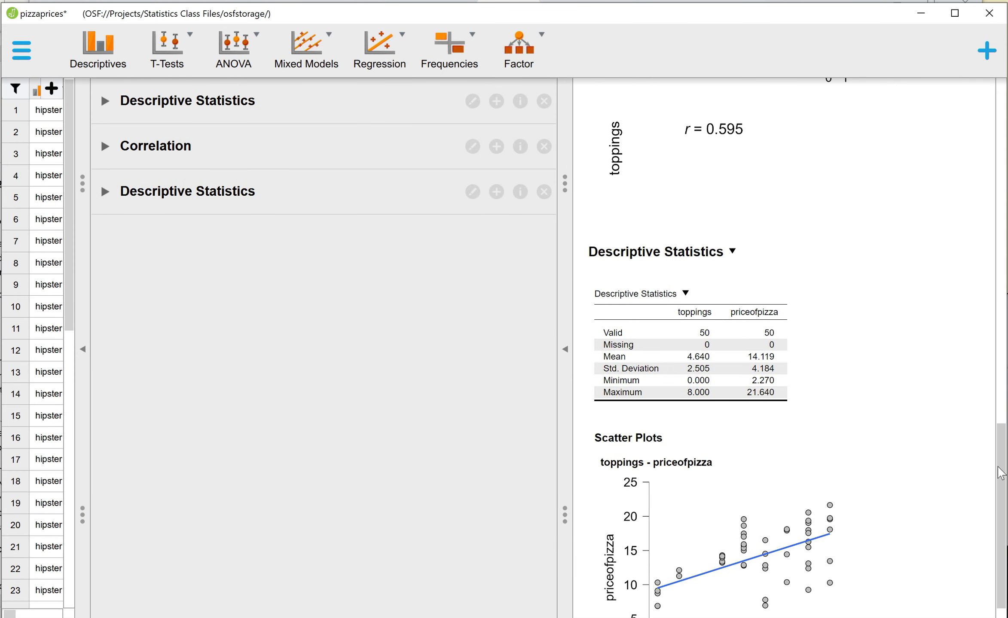
pyautogui.moveTo(1001, 466); pyautogui.dragTo(1004, 78)
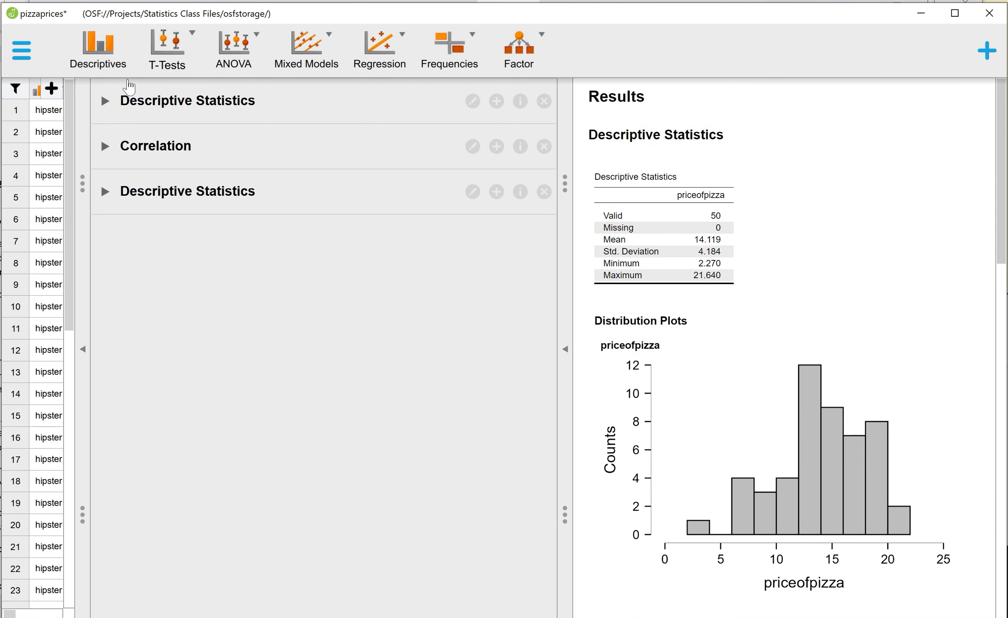
pyautogui.click(118, 113)
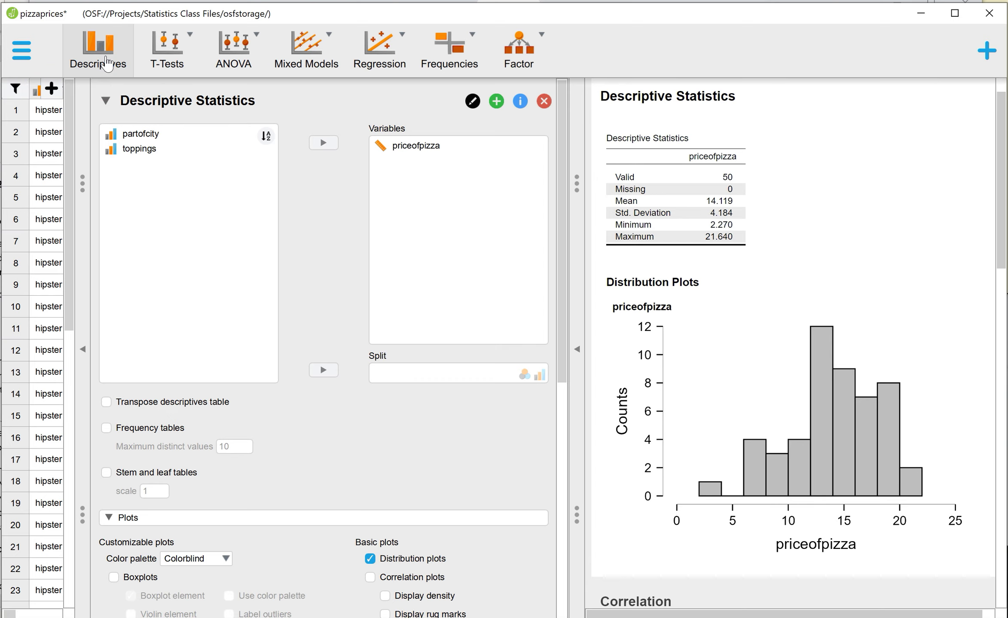
pyautogui.click(108, 64)
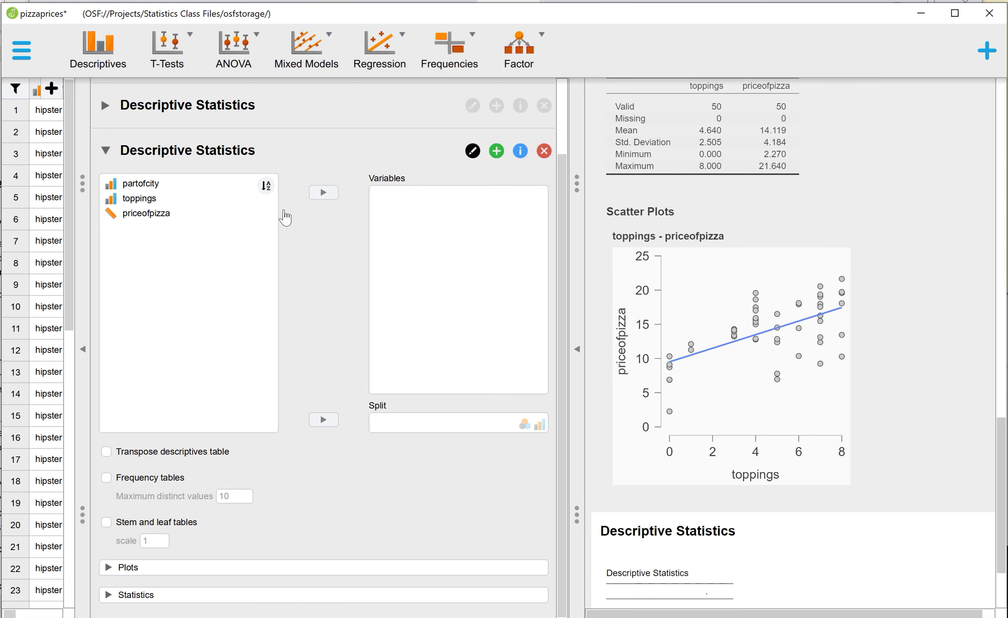
pyautogui.click(106, 154)
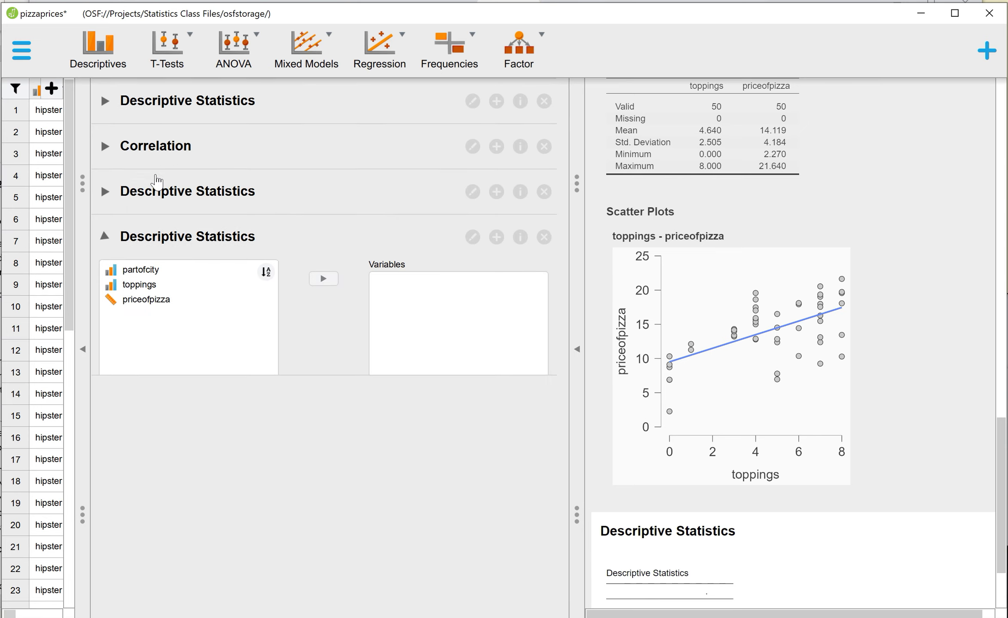
pyautogui.click(543, 237)
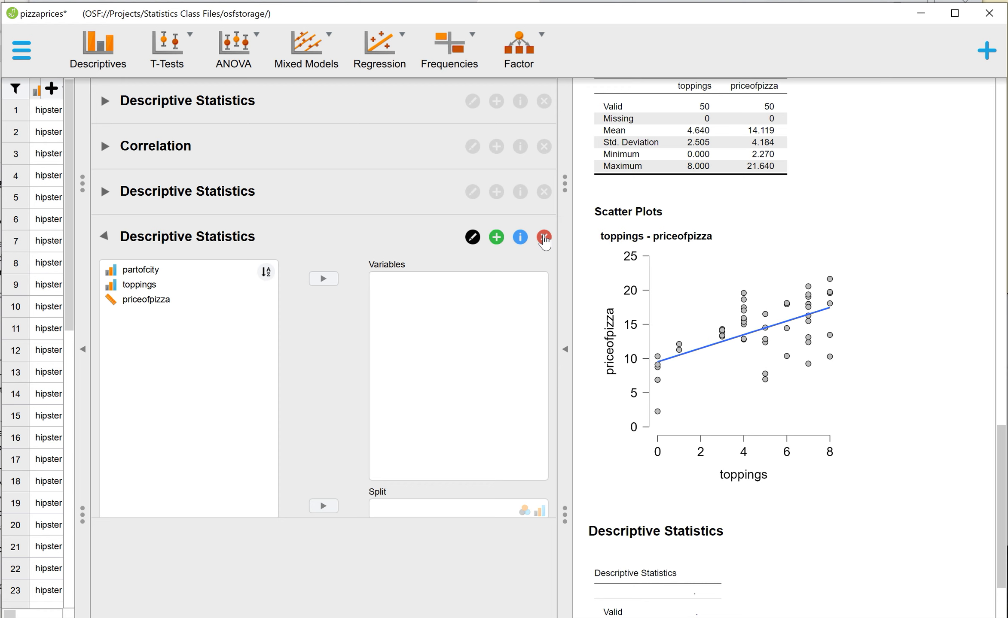
pyautogui.click(542, 210)
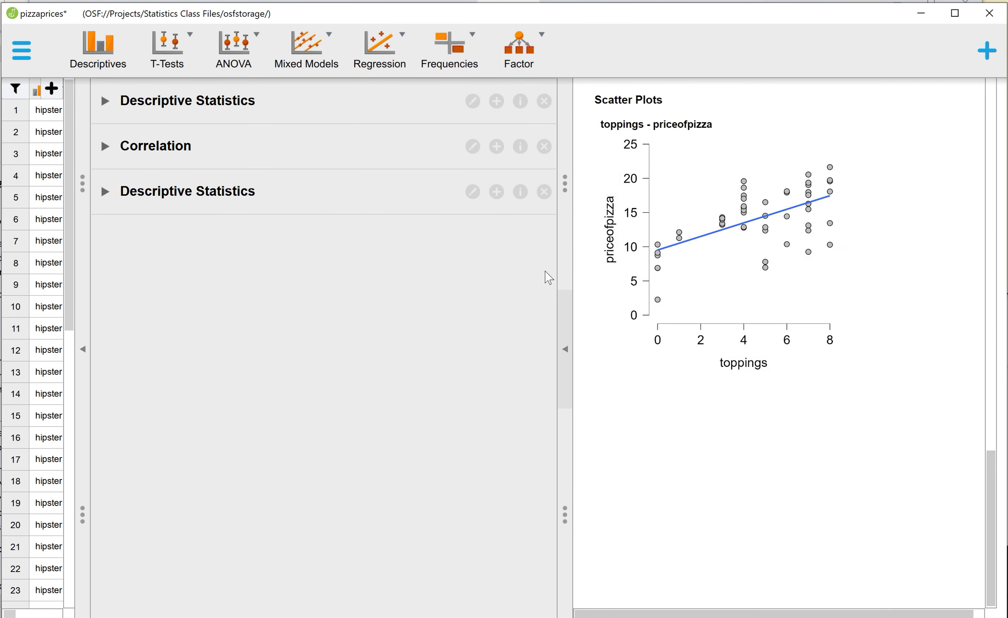
# - Expand the first Descriptive Statistics analysis to show priceofpizza with distribution plots
pyautogui.click(185, 100)
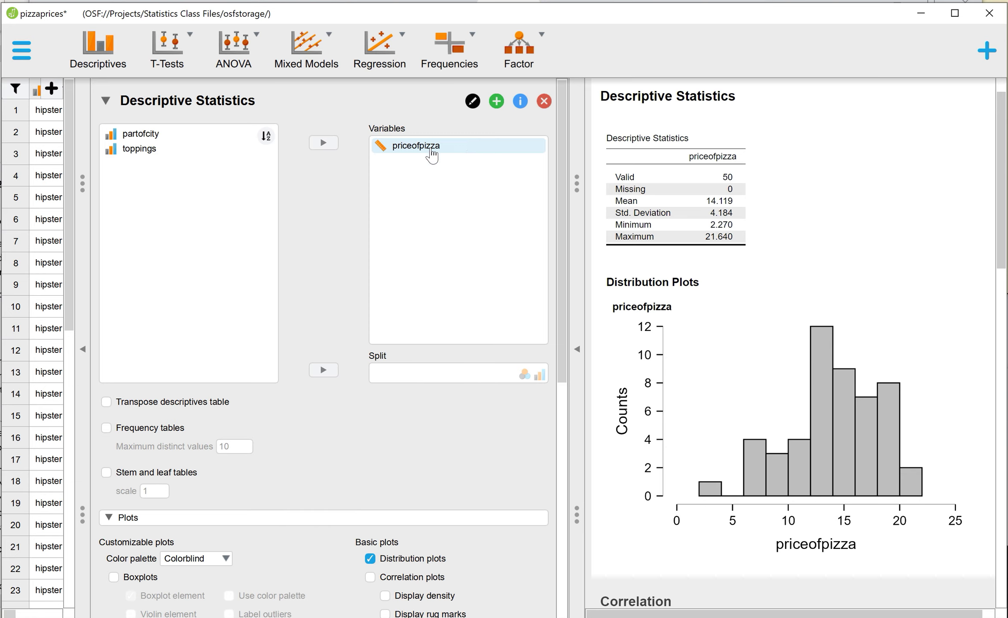
pyautogui.moveTo(438, 150); pyautogui.dragTo(458, 167)
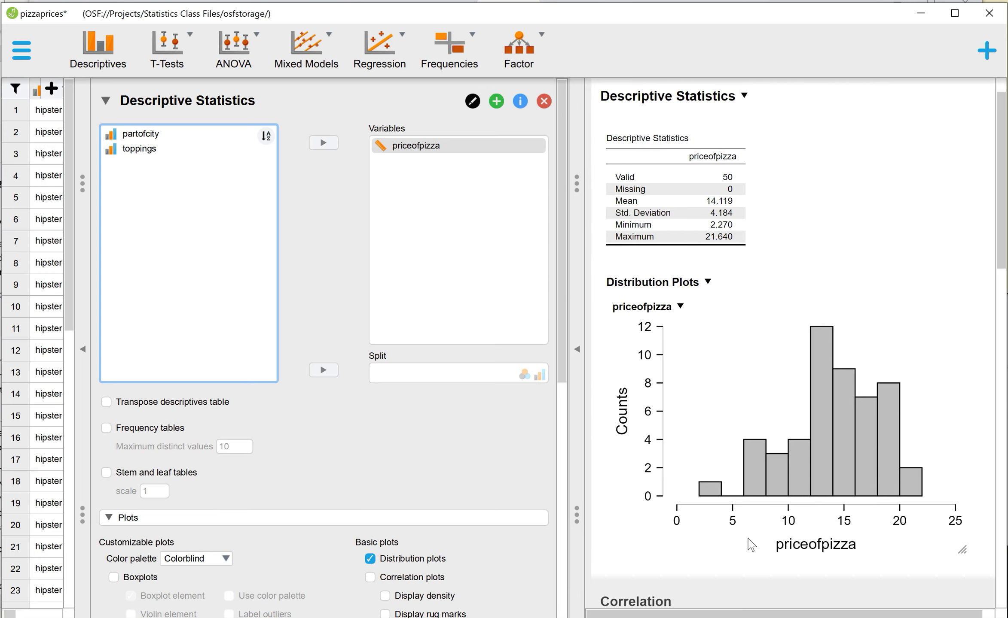
# - Toggle the priceofpizza Distribution plots off and back on, then collapse the Plots section
pyautogui.click(106, 519)
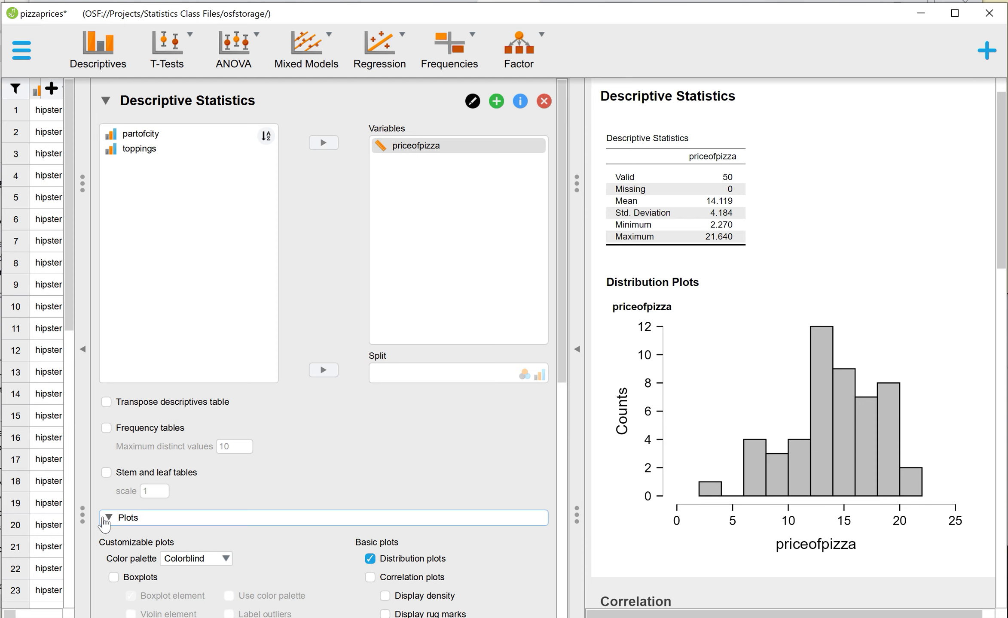
pyautogui.click(107, 519)
pyautogui.scroll(-1, 169, 219)
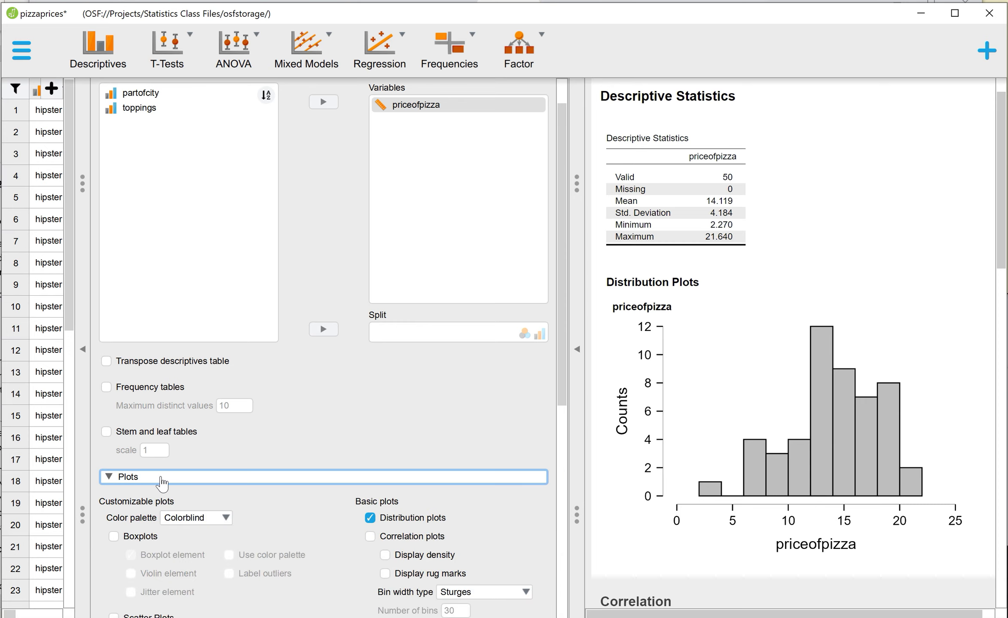
pyautogui.scroll(-8, 162, 481)
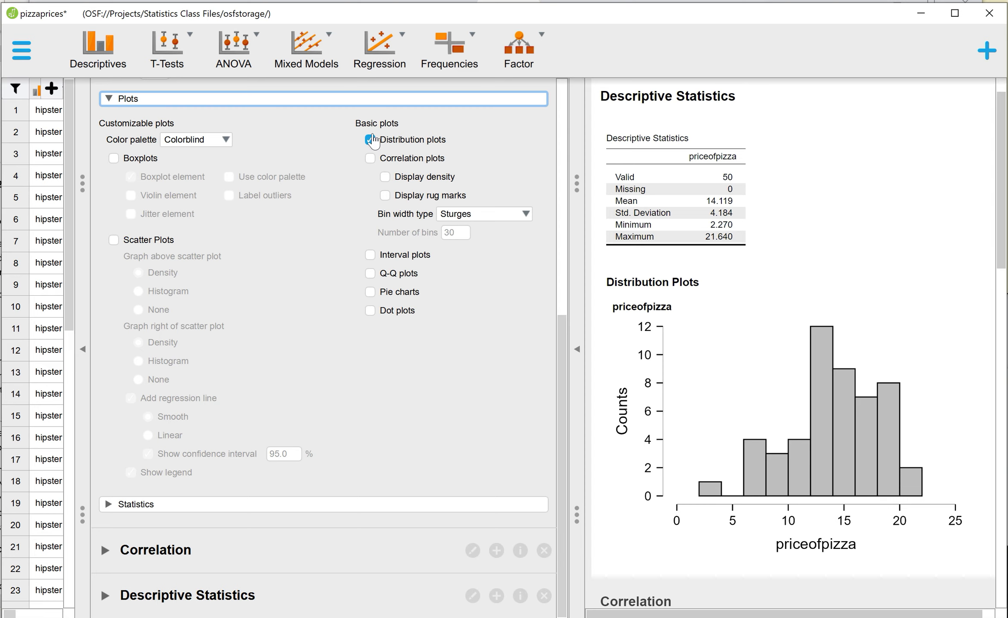
pyautogui.click(371, 142)
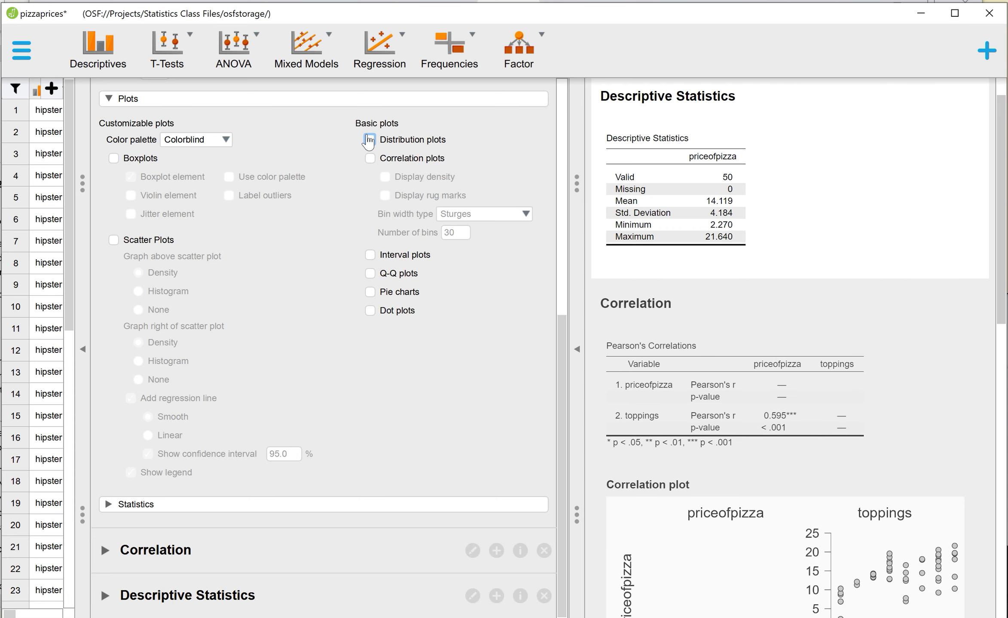
pyautogui.click(369, 140)
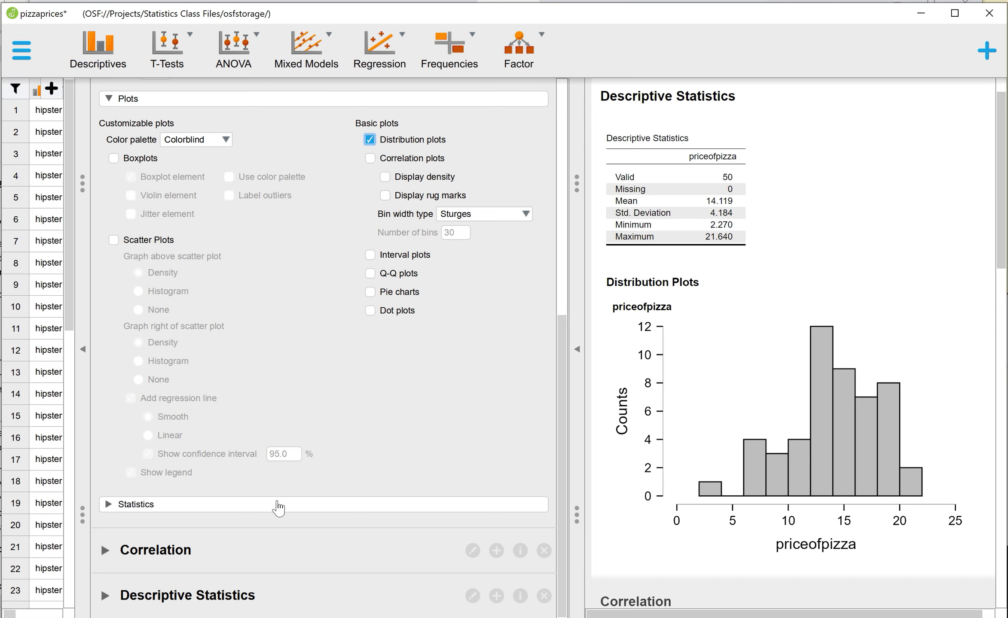
pyautogui.scroll(8, 257, 470)
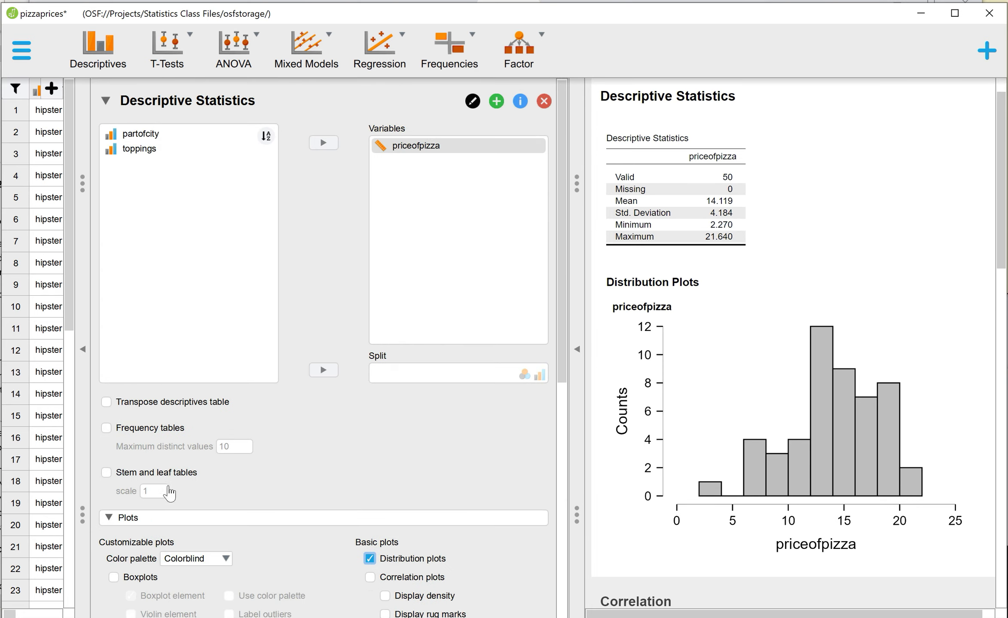
pyautogui.click(109, 519)
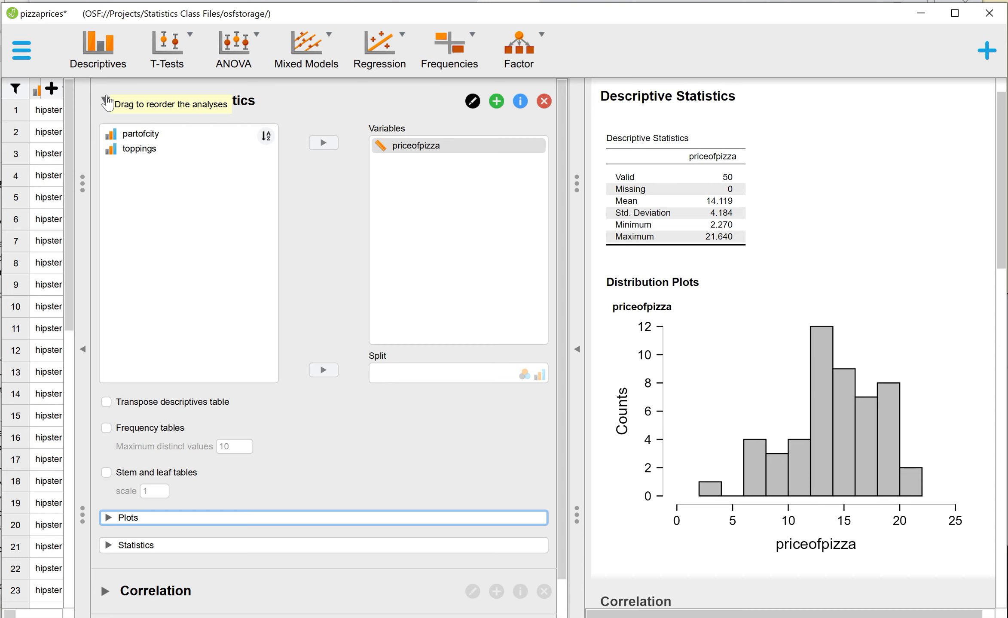
# - Collapse Descriptive Statistics, briefly expand Correlation, and bring up the Regression analyses menu
pyautogui.click(106, 102)
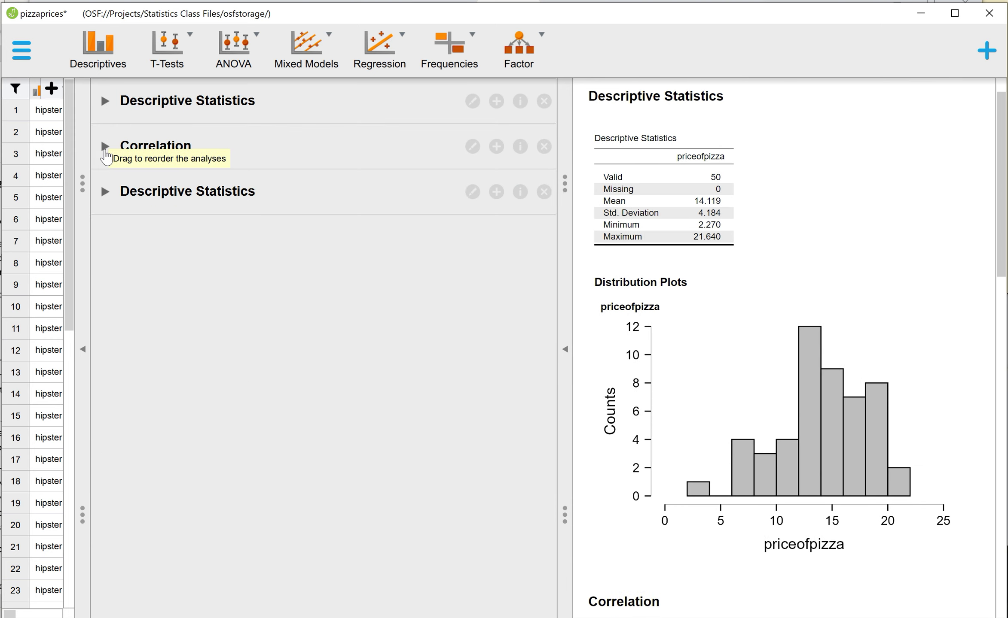
pyautogui.click(105, 148)
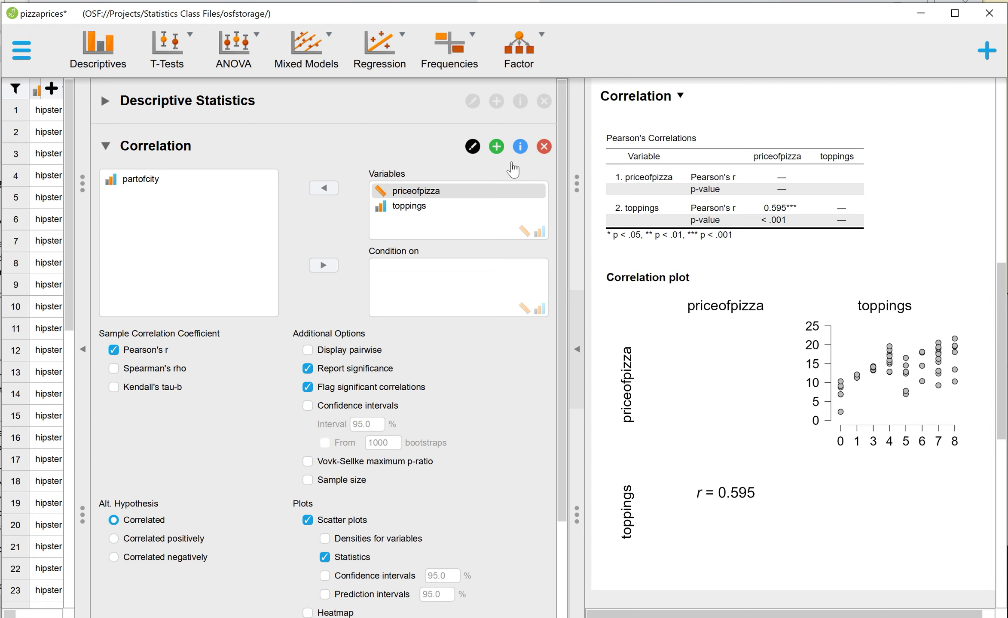
pyautogui.click(108, 151)
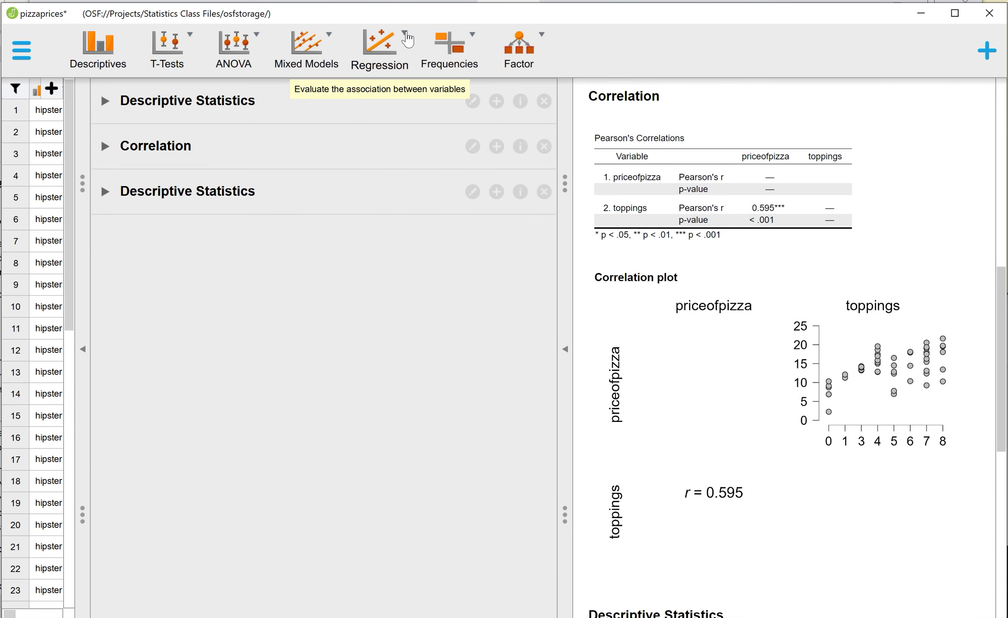
pyautogui.click(407, 39)
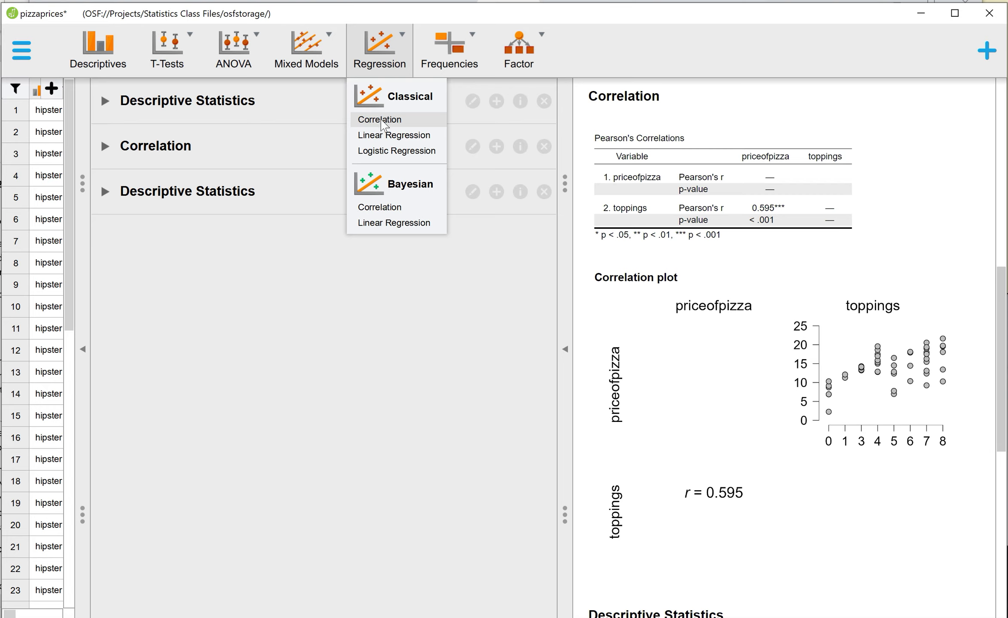
pyautogui.click(382, 123)
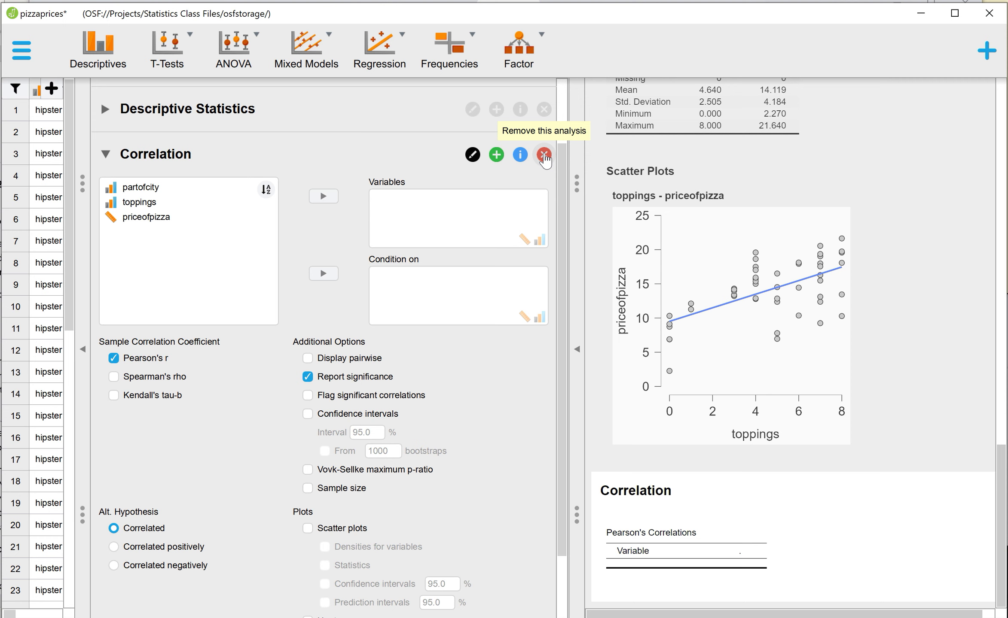
pyautogui.click(544, 156)
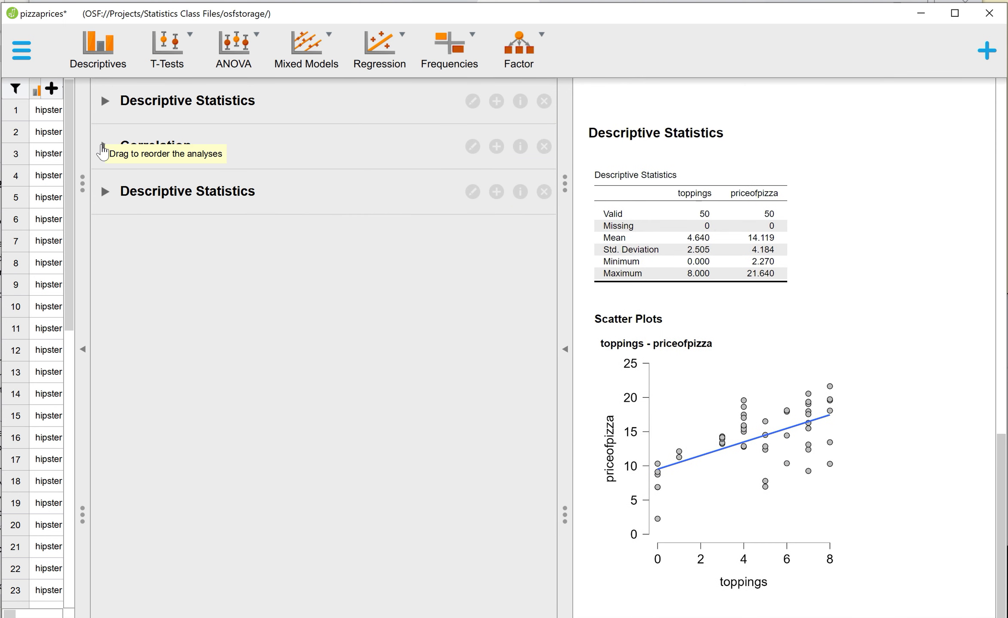
pyautogui.click(103, 151)
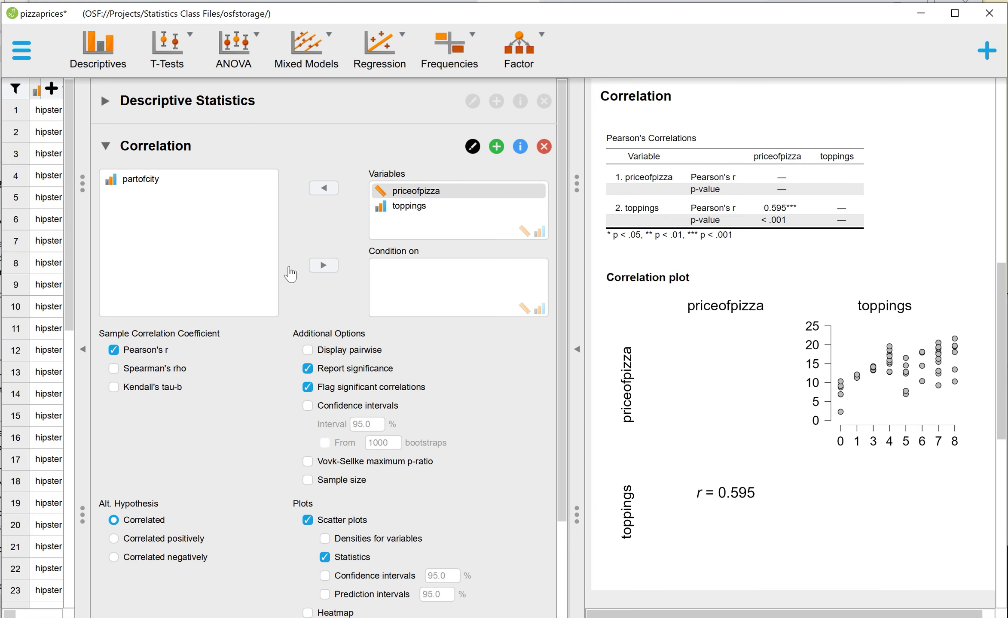
pyautogui.scroll(-3, 292, 262)
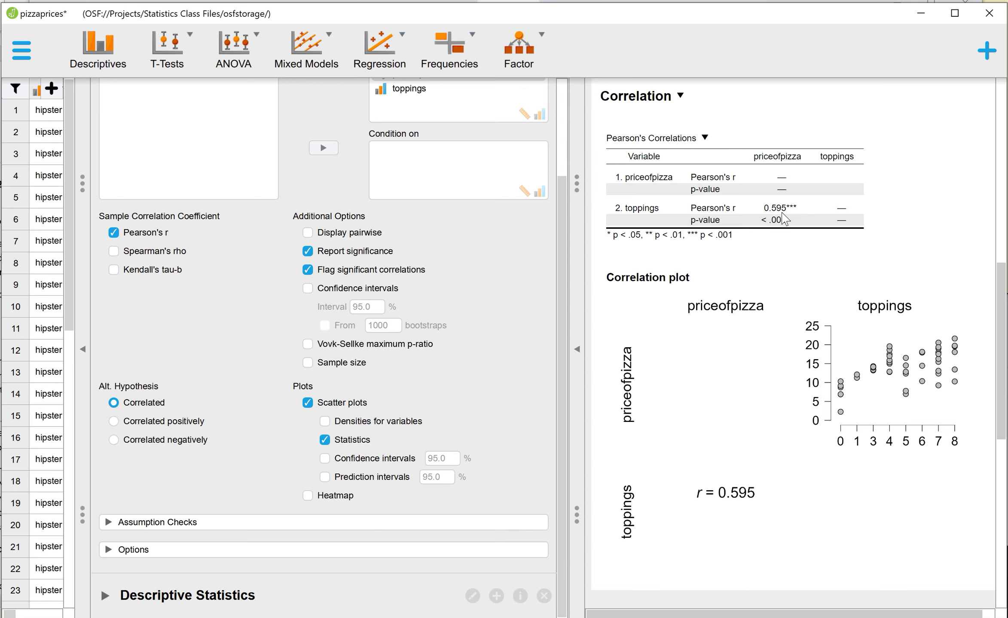
pyautogui.click(307, 270)
pyautogui.click(308, 403)
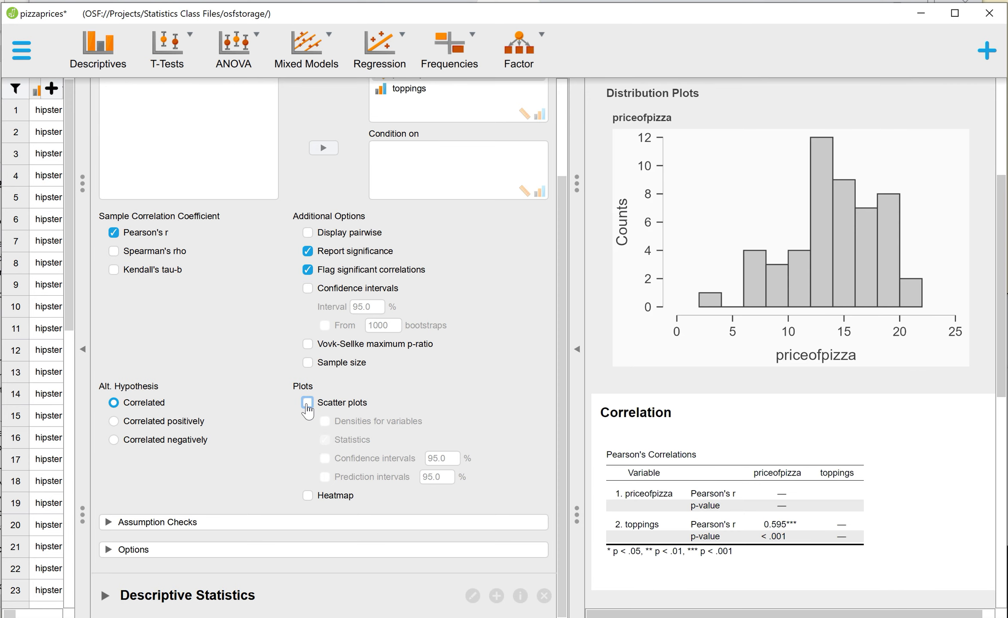
pyautogui.scroll(-5, 617, 482)
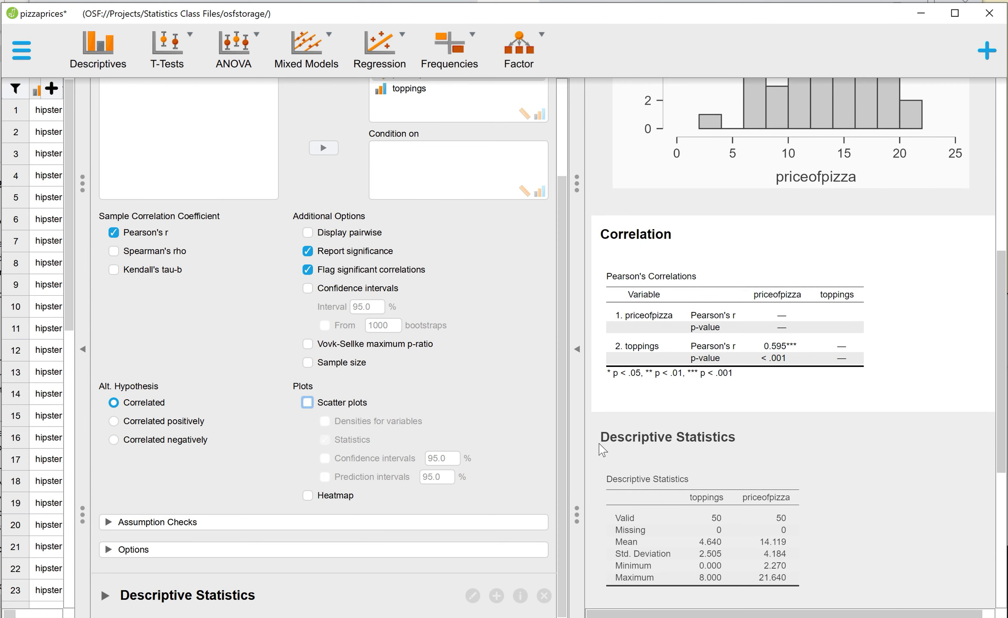
pyautogui.click(307, 403)
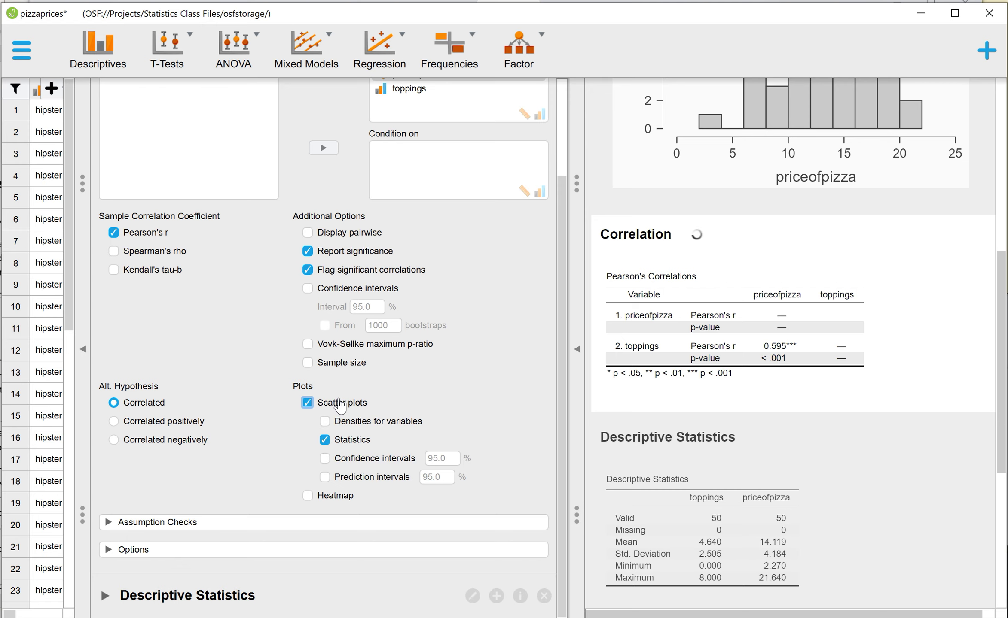
pyautogui.scroll(-1, 919, 509)
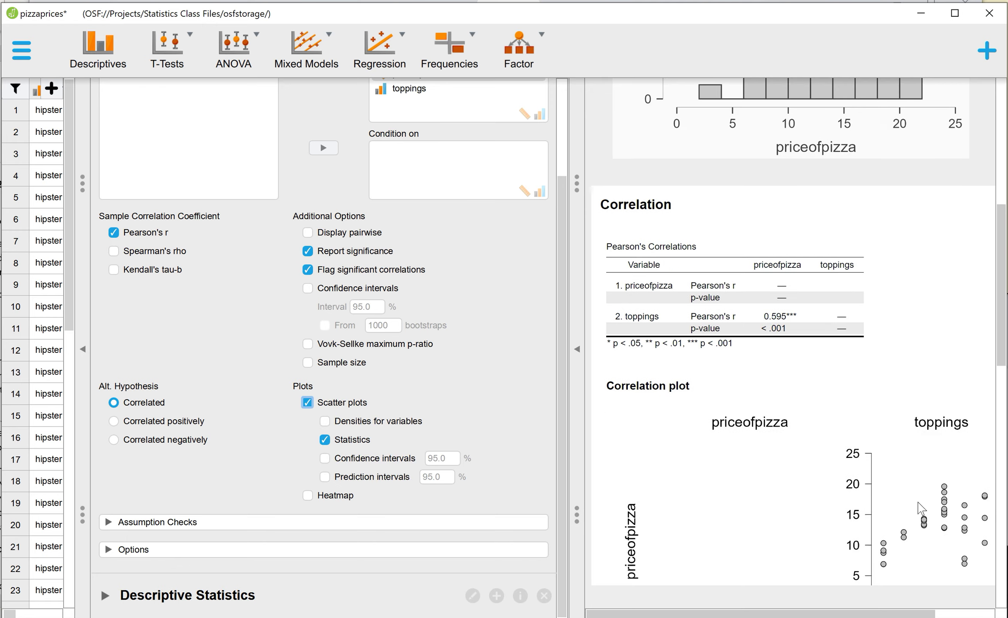
pyautogui.scroll(-3, 919, 509)
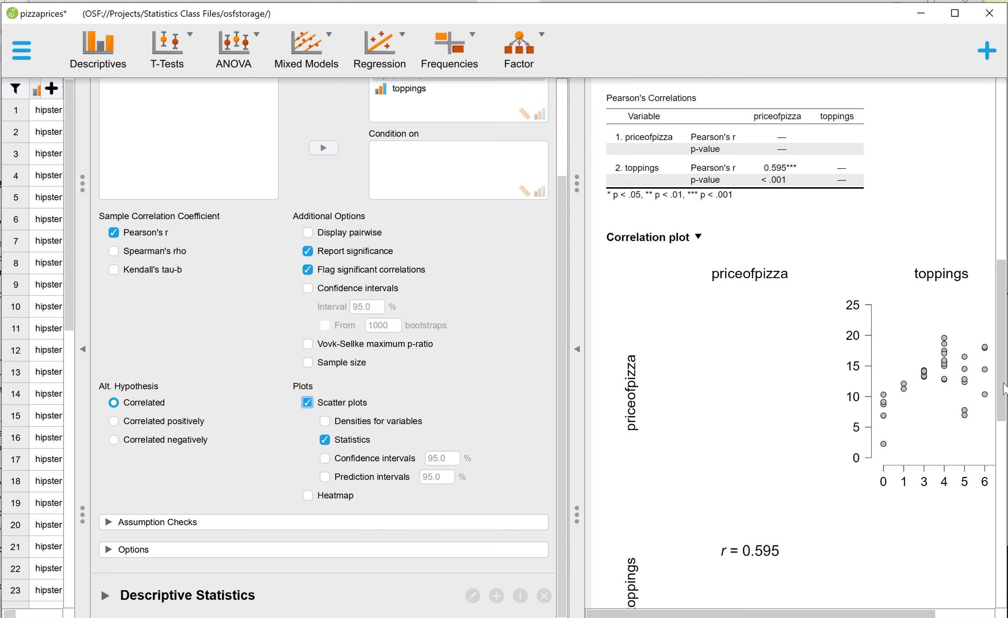
pyautogui.click(324, 440)
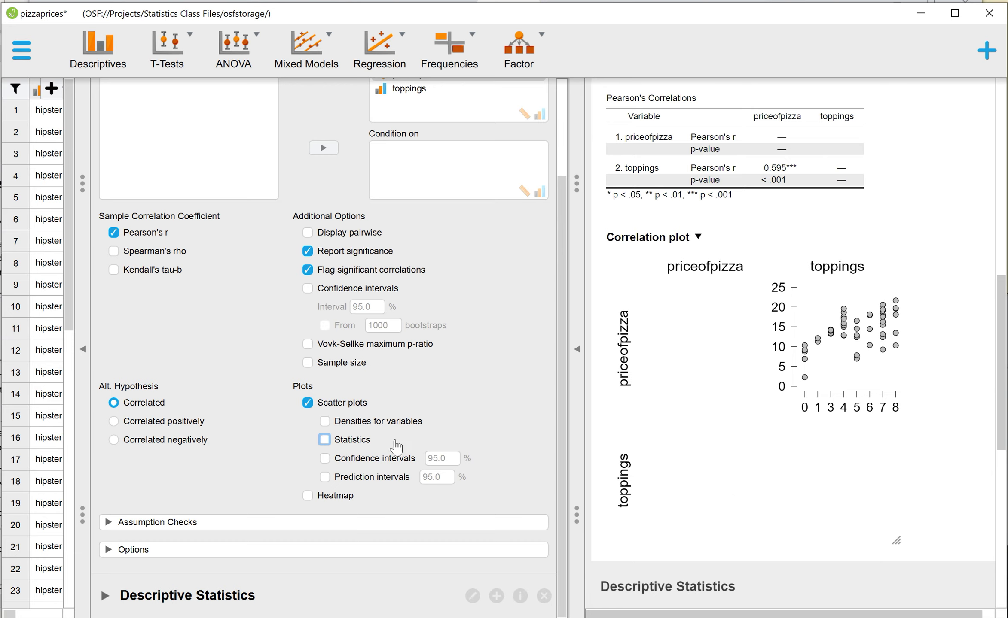
pyautogui.click(325, 440)
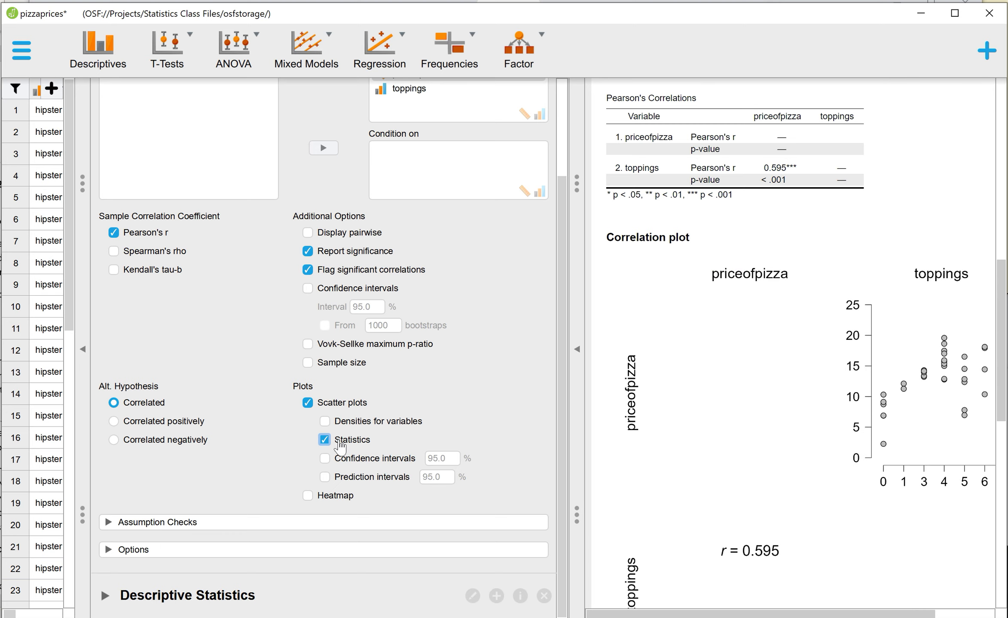
pyautogui.scroll(-3, 823, 494)
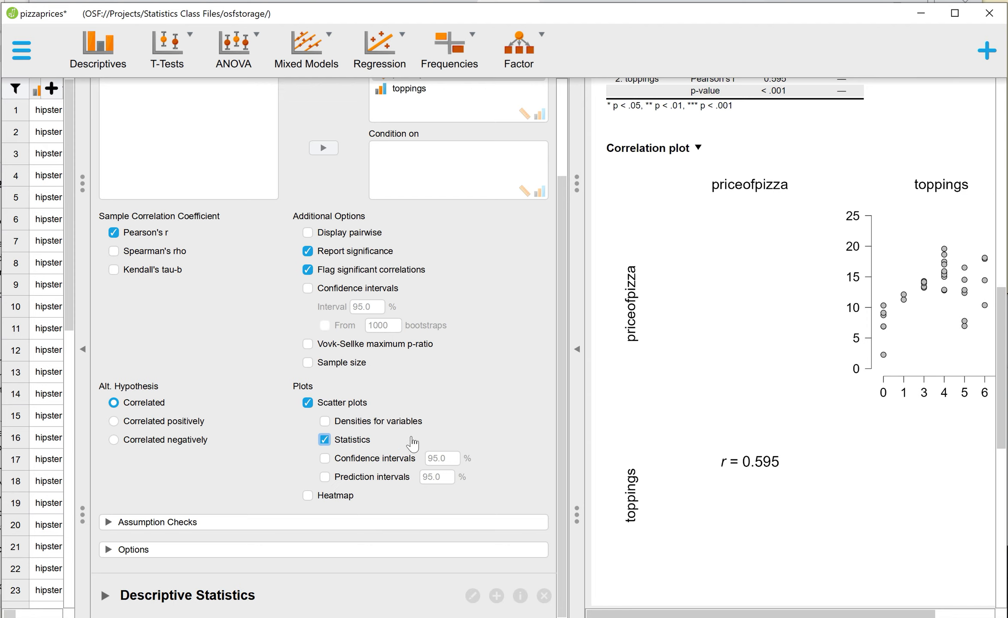
# - Fold the Correlation analysis settings and hide the pizza data spreadsheet panel
pyautogui.scroll(2, 360, 382)
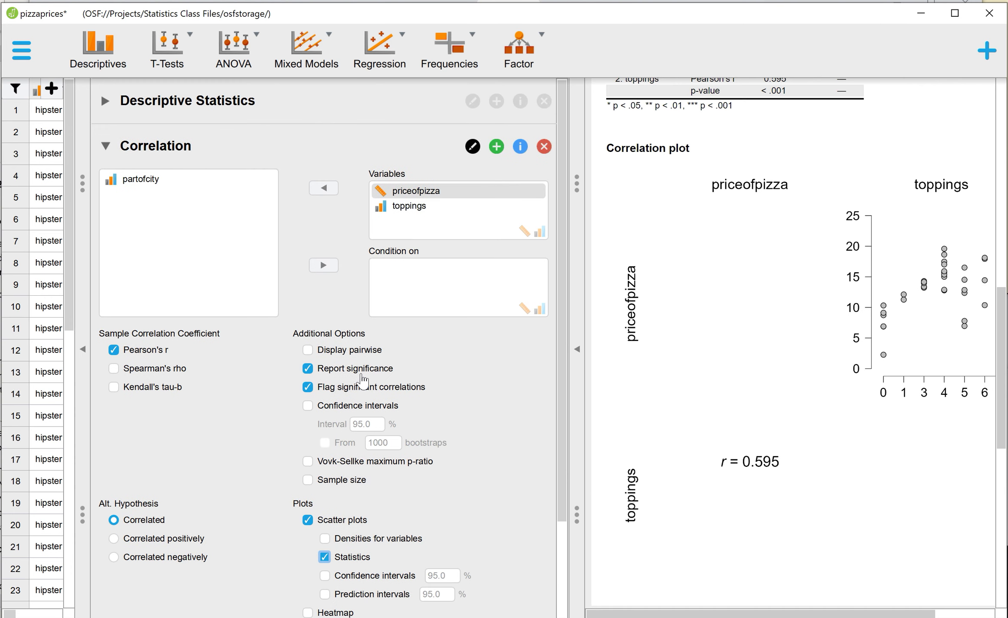
pyautogui.scroll(-2, 360, 382)
pyautogui.scroll(3, 361, 380)
pyautogui.click(106, 148)
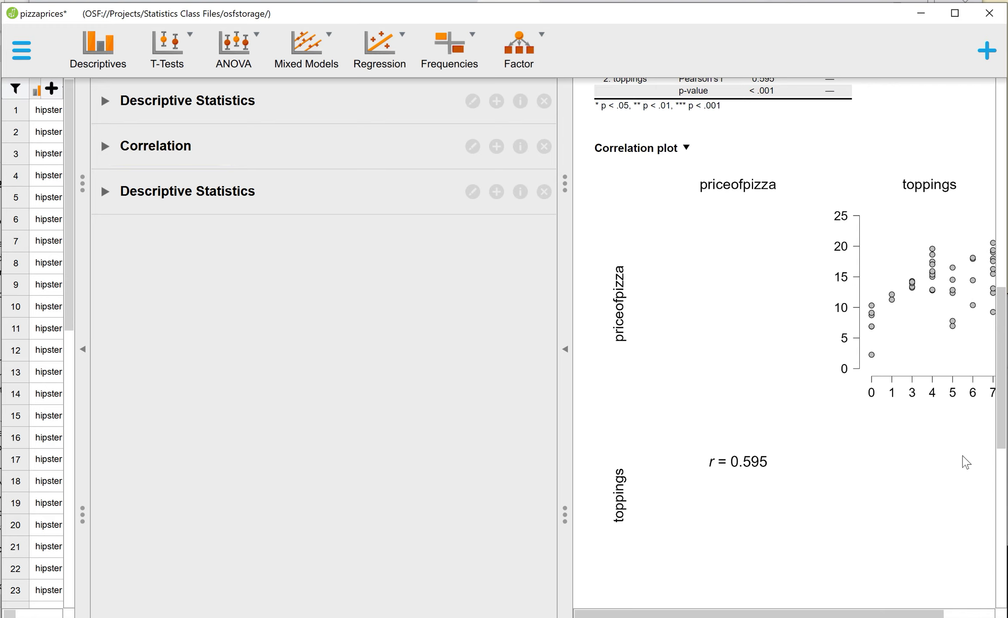
pyautogui.scroll(-1, 858, 415)
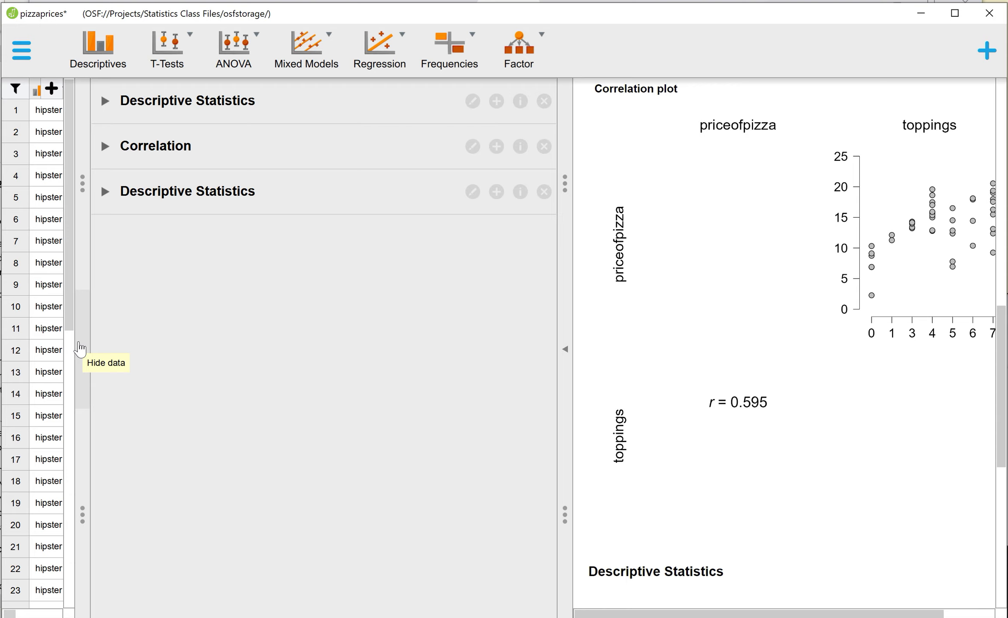
pyautogui.click(80, 349)
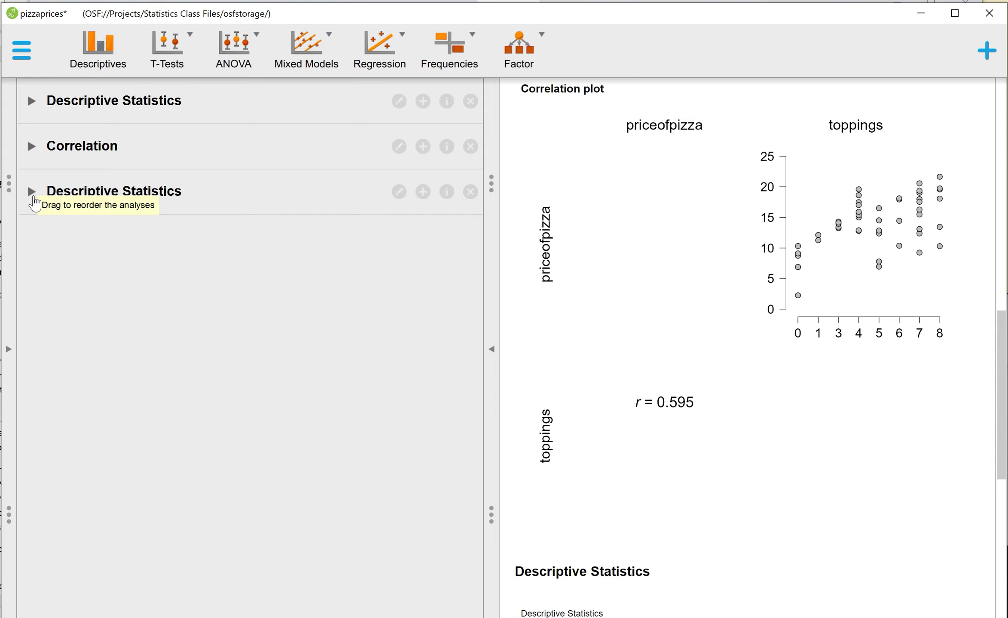
# - Expand the scatter-plot Descriptive Statistics and reorder its variables, ending with toppings before priceofpizza
pyautogui.click(33, 199)
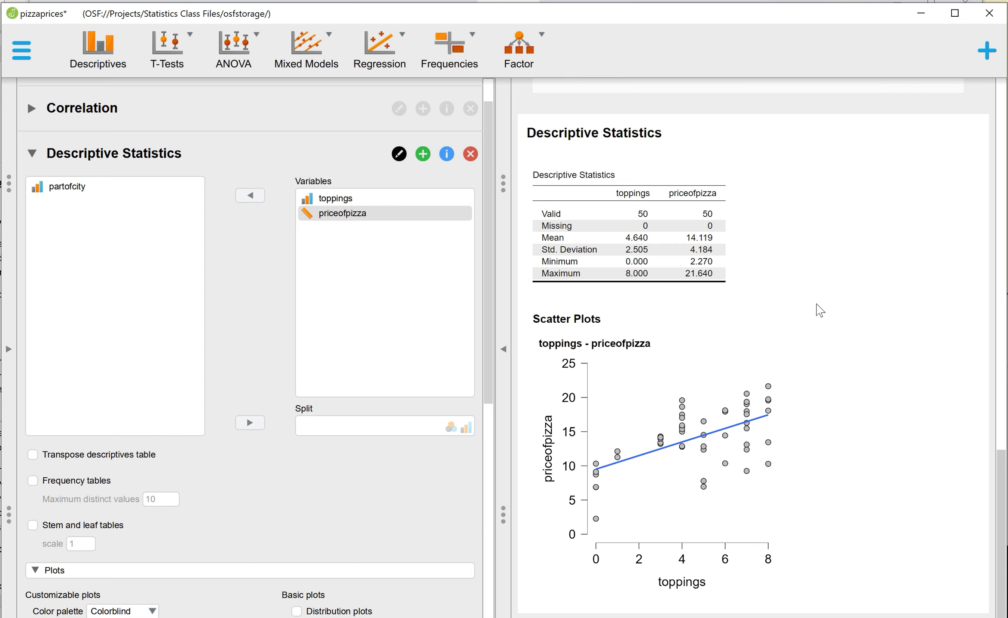
pyautogui.scroll(10, 920, 288)
pyautogui.scroll(2, 924, 289)
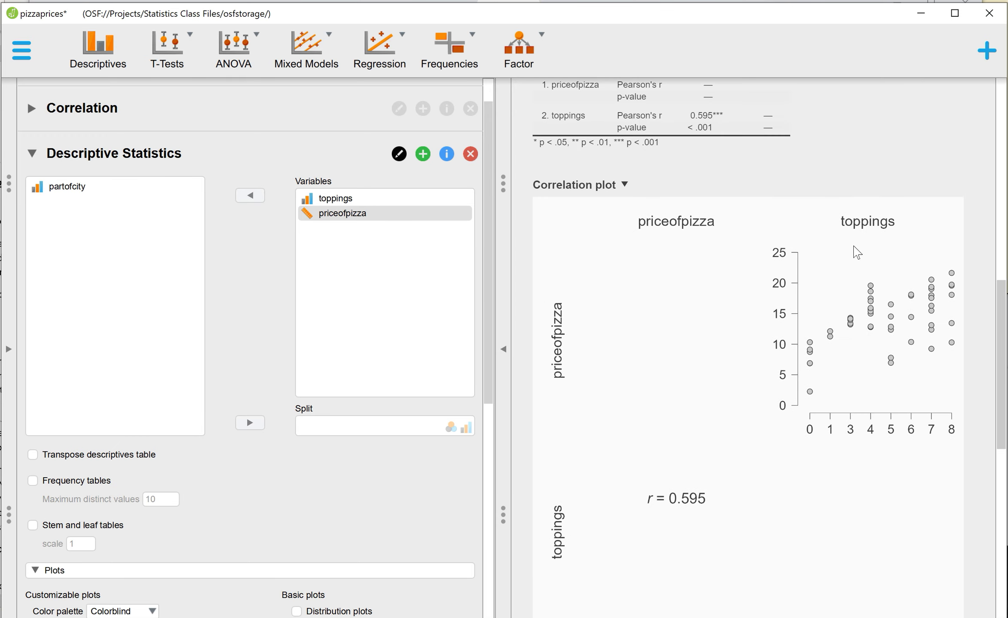
pyautogui.click(333, 200)
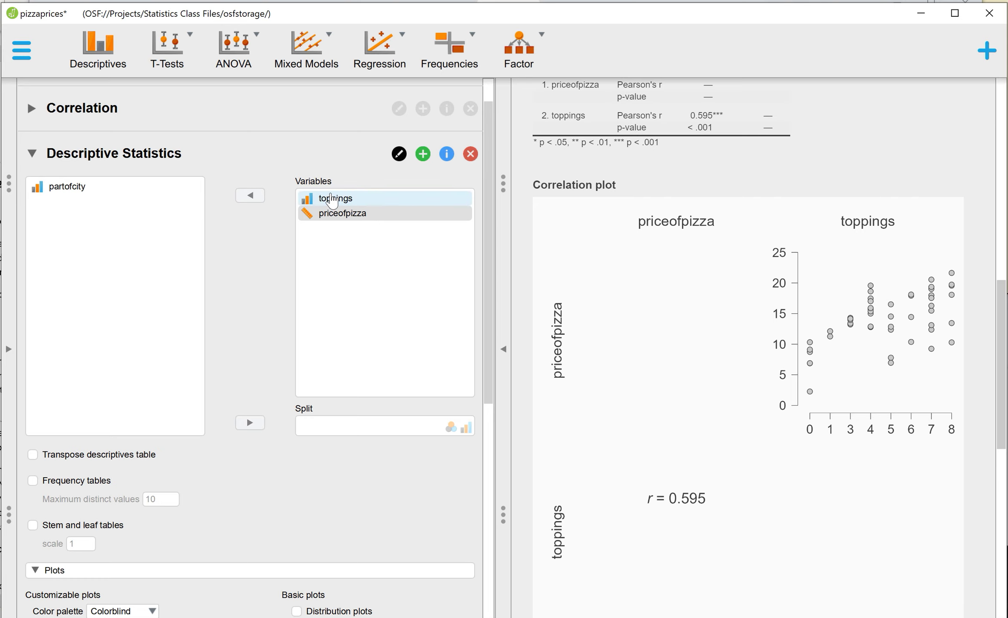
pyautogui.moveTo(333, 202); pyautogui.dragTo(342, 240)
pyautogui.click(337, 198)
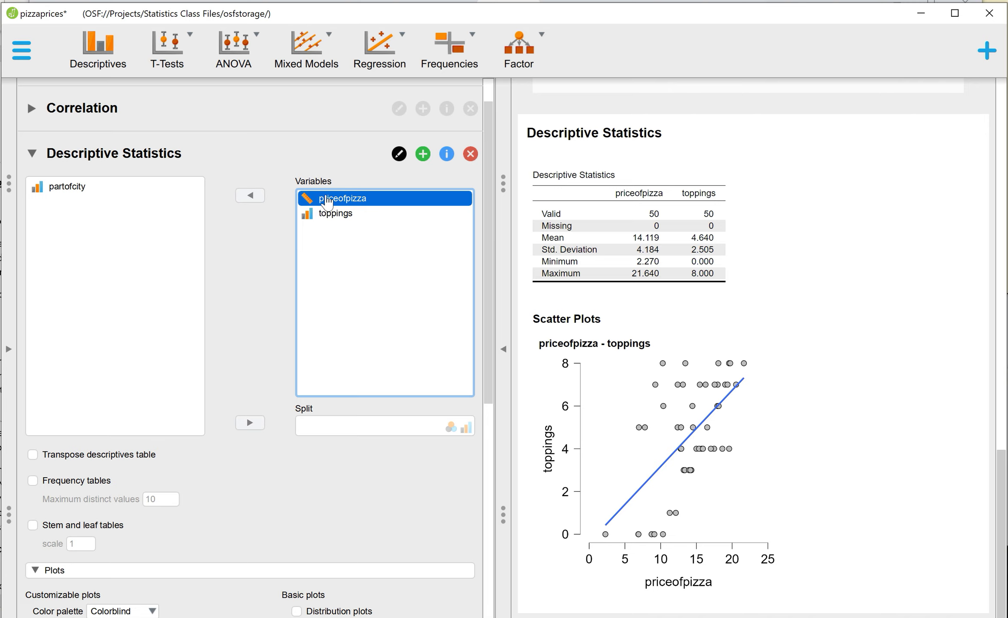
pyautogui.moveTo(327, 202); pyautogui.dragTo(328, 234)
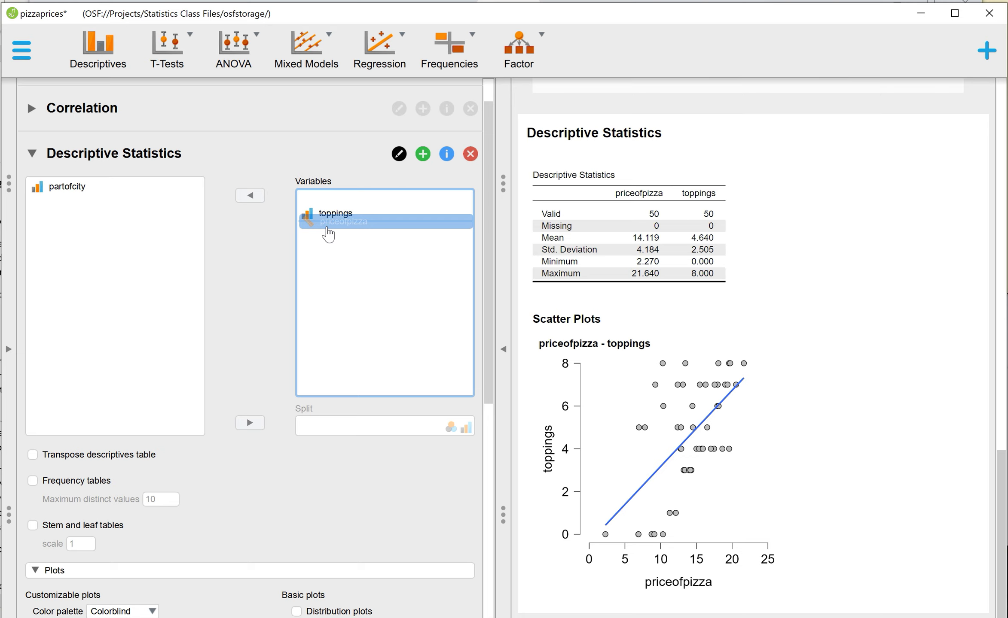
pyautogui.moveTo(328, 234); pyautogui.dragTo(329, 234)
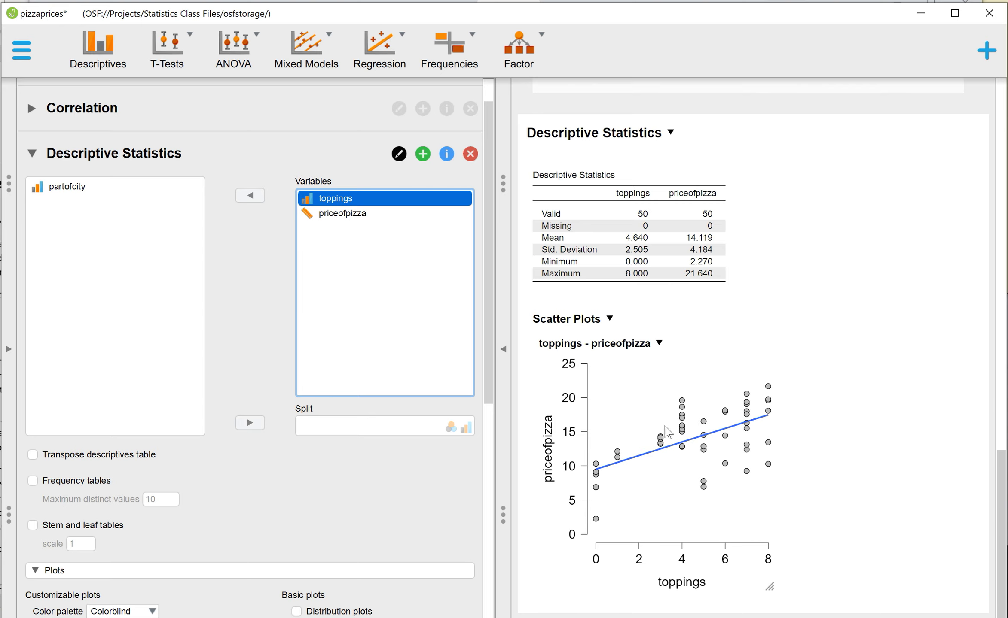
# - Re-expand the Plots section and untick Add regression line under Scatter Plots
pyautogui.scroll(-3, 349, 432)
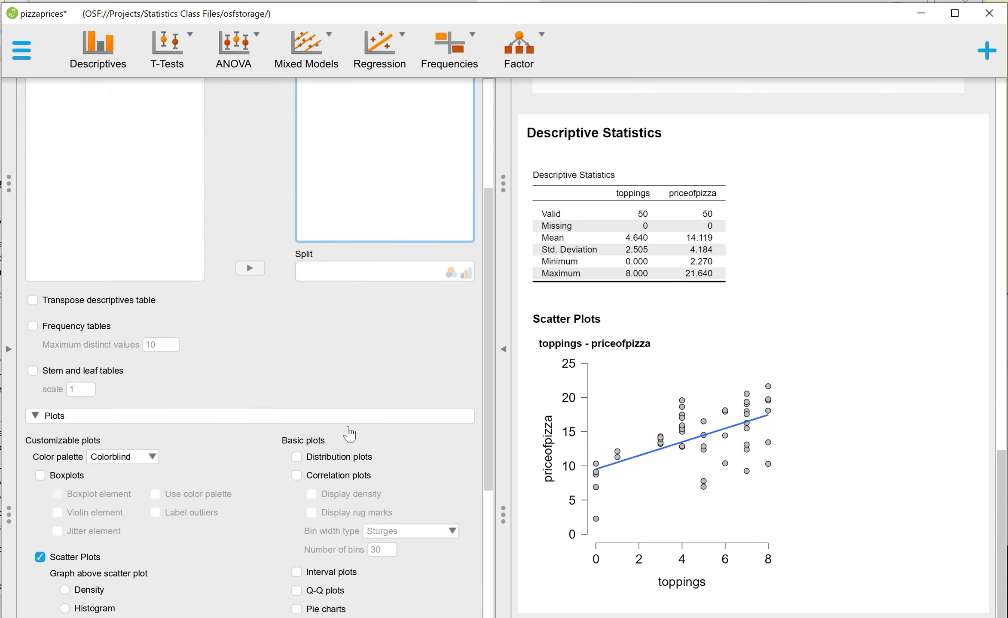
pyautogui.scroll(-3, 349, 434)
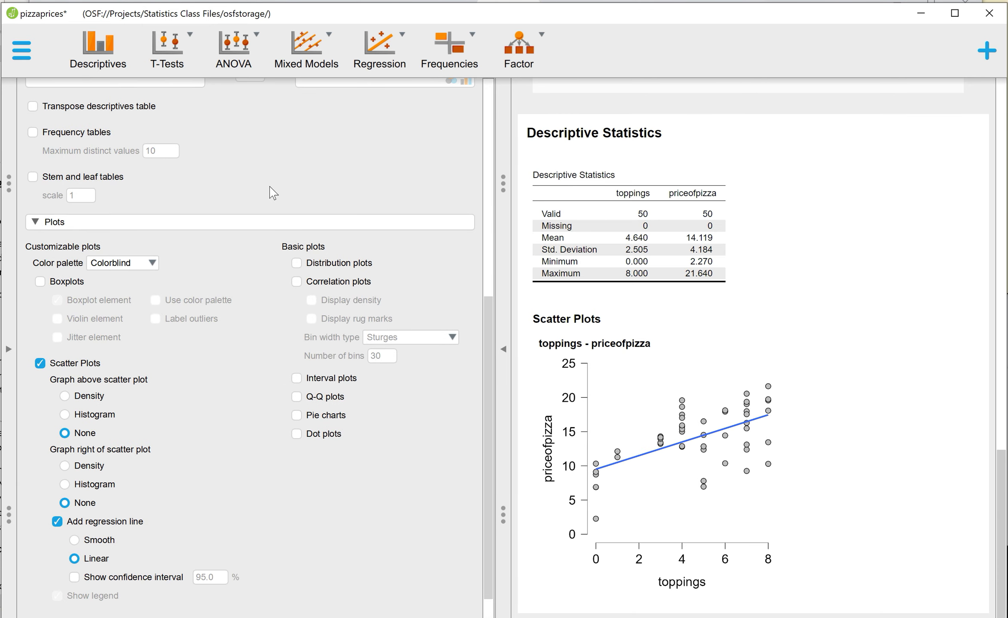
pyautogui.scroll(1, 270, 188)
pyautogui.scroll(6, 273, 194)
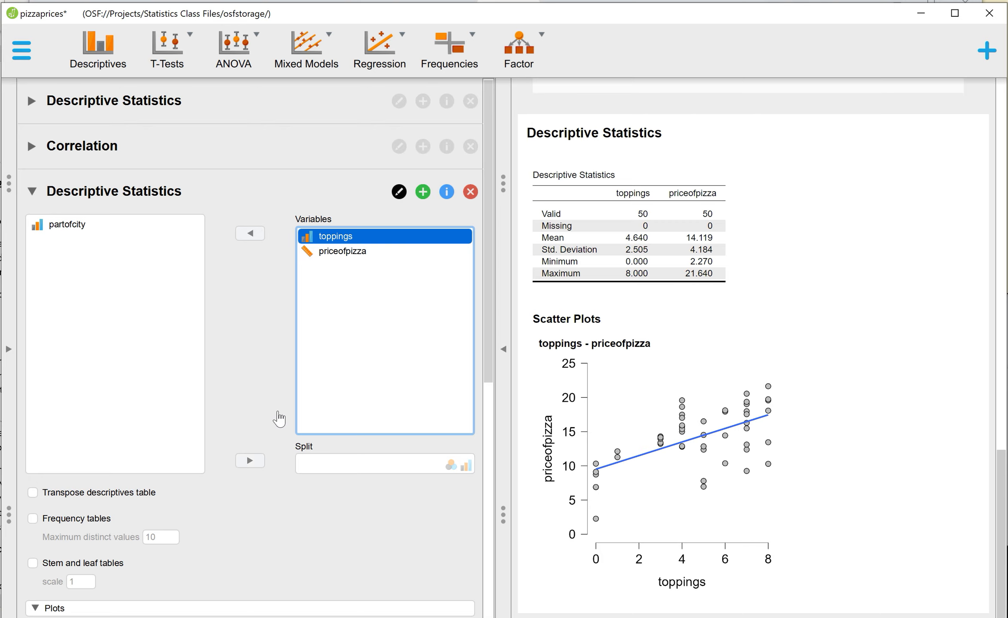
pyautogui.scroll(-10, 278, 419)
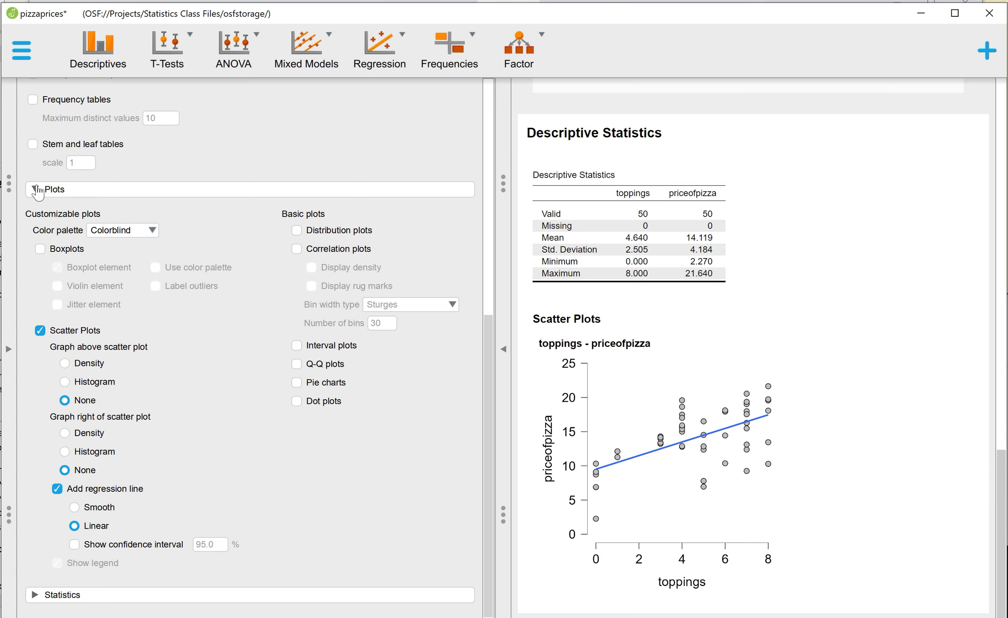
pyautogui.click(43, 189)
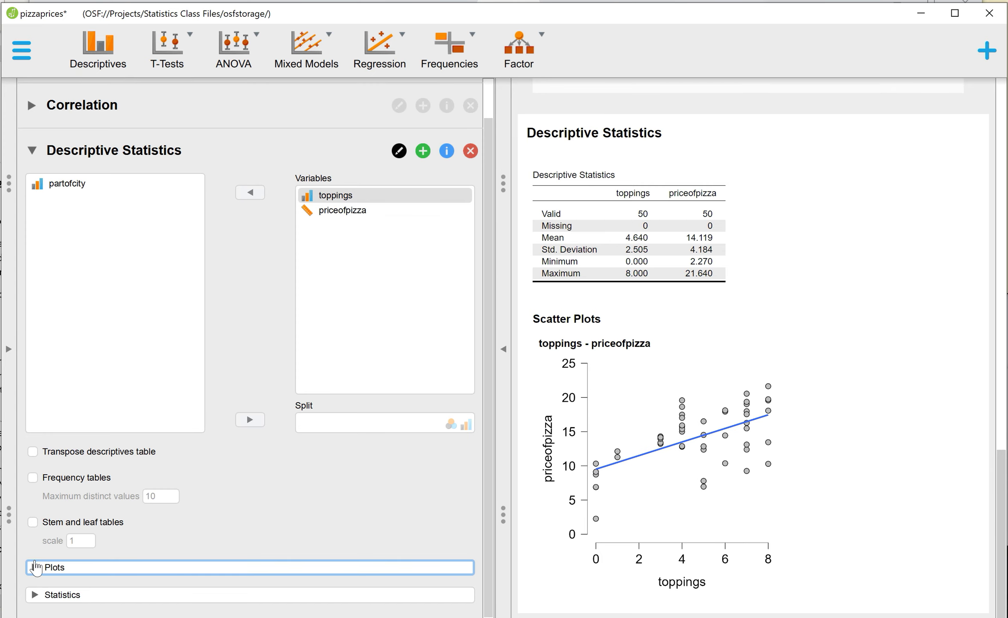
pyautogui.click(36, 571)
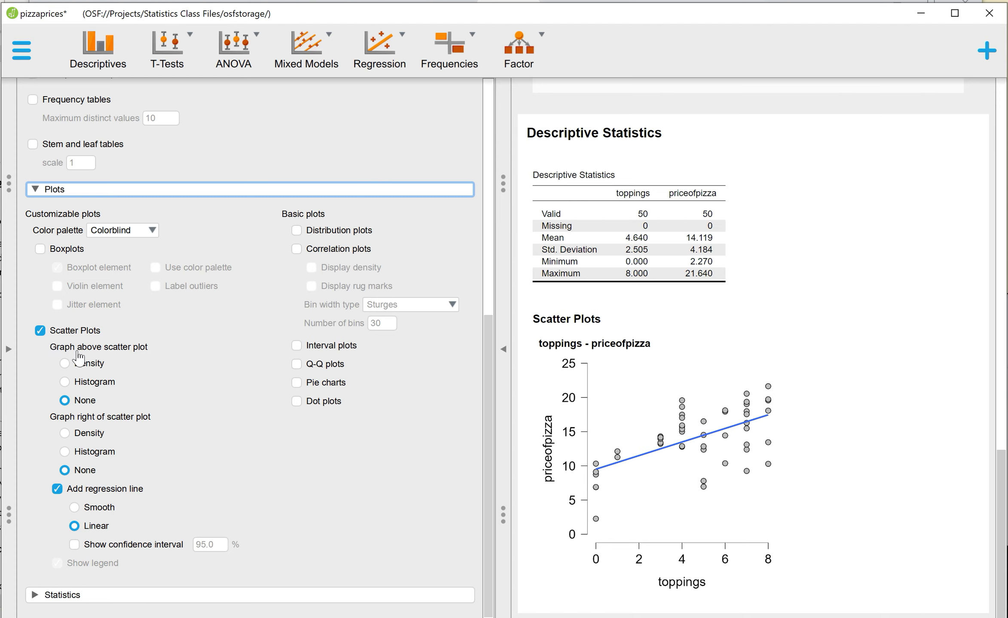
pyautogui.click(86, 402)
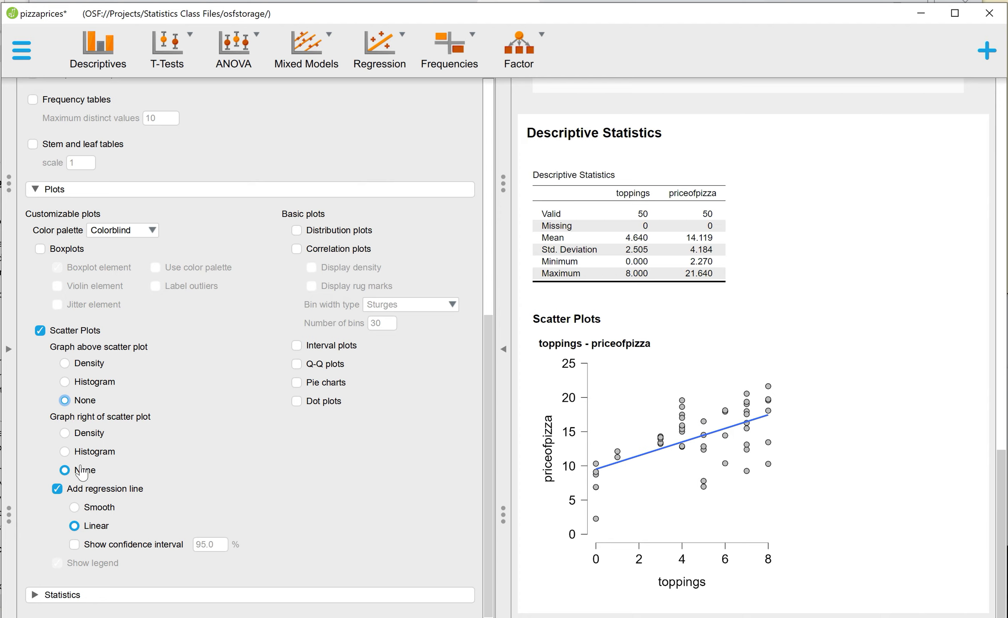
pyautogui.click(83, 472)
# - Restore the scatter plot's regression line, trying Smooth before settling on Linear
pyautogui.click(56, 490)
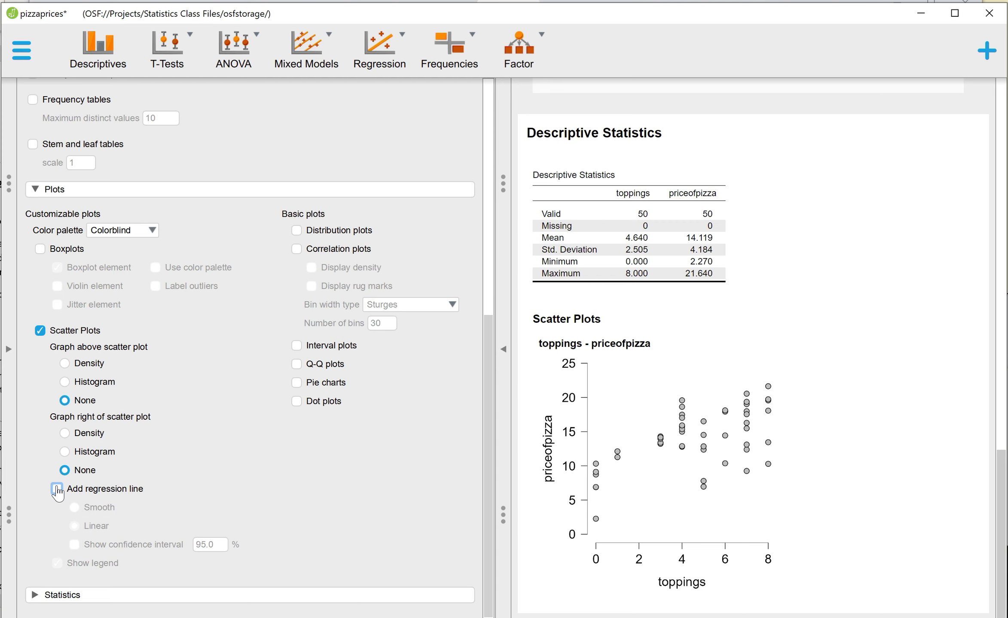
pyautogui.scroll(1, 58, 494)
pyautogui.scroll(-1, 57, 494)
pyautogui.click(56, 489)
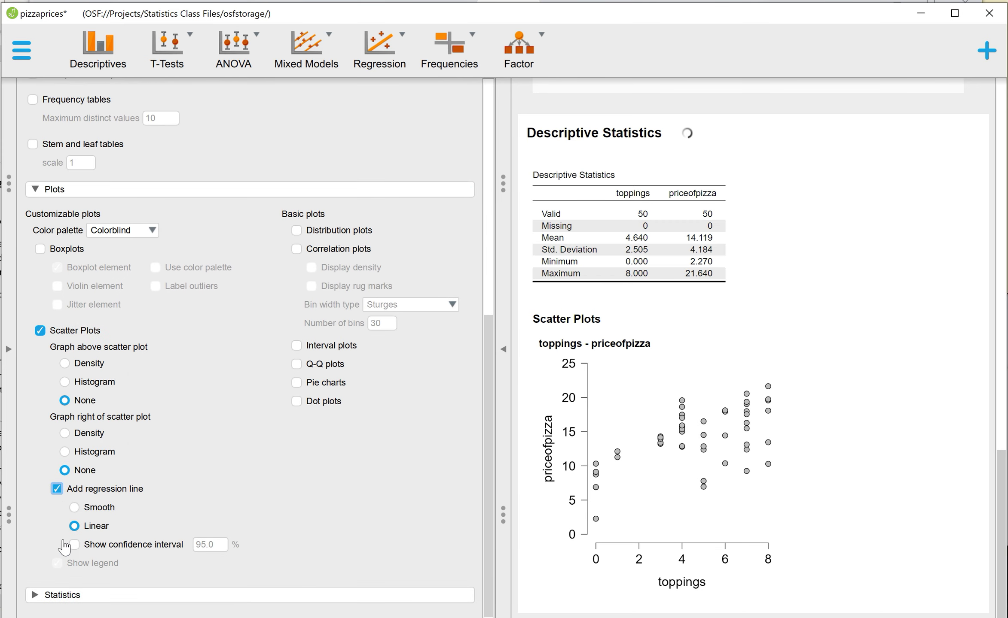
pyautogui.click(74, 507)
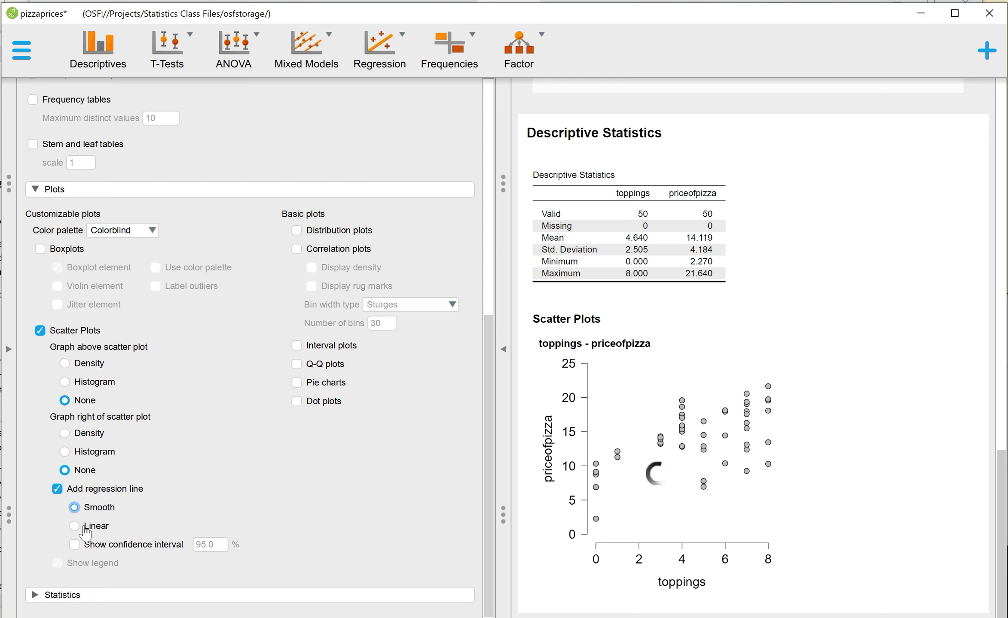
pyautogui.click(86, 532)
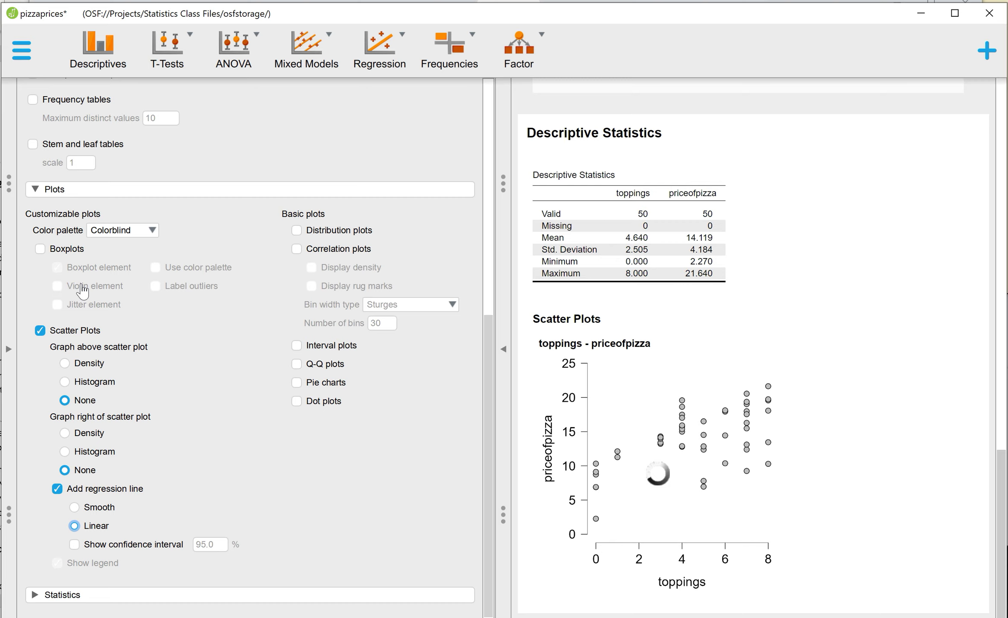
# - Collapse the scatter-plot Descriptive Statistics options form
pyautogui.click(848, 448)
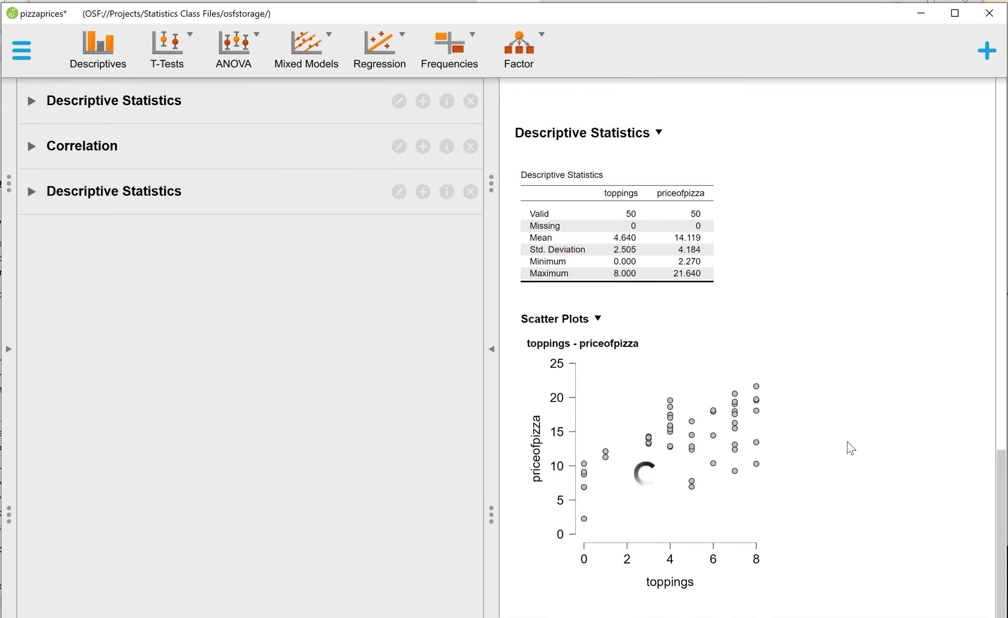
pyautogui.scroll(10, 848, 447)
pyautogui.scroll(8, 850, 448)
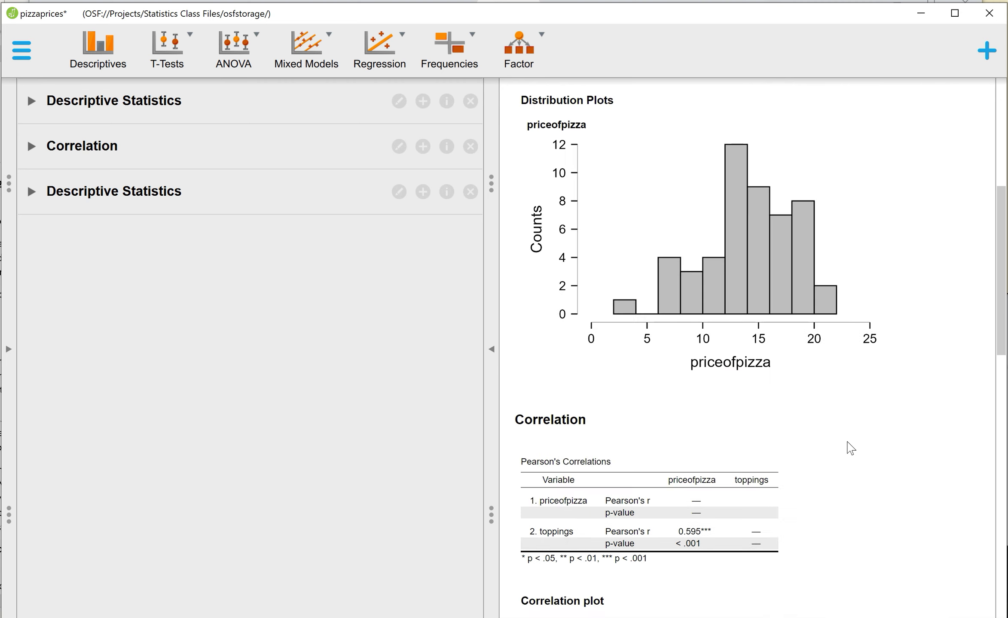
# - Preview the CW 10 assignment in Canvas Student View and open its linked Google Doc
pyautogui.click(920, 13)
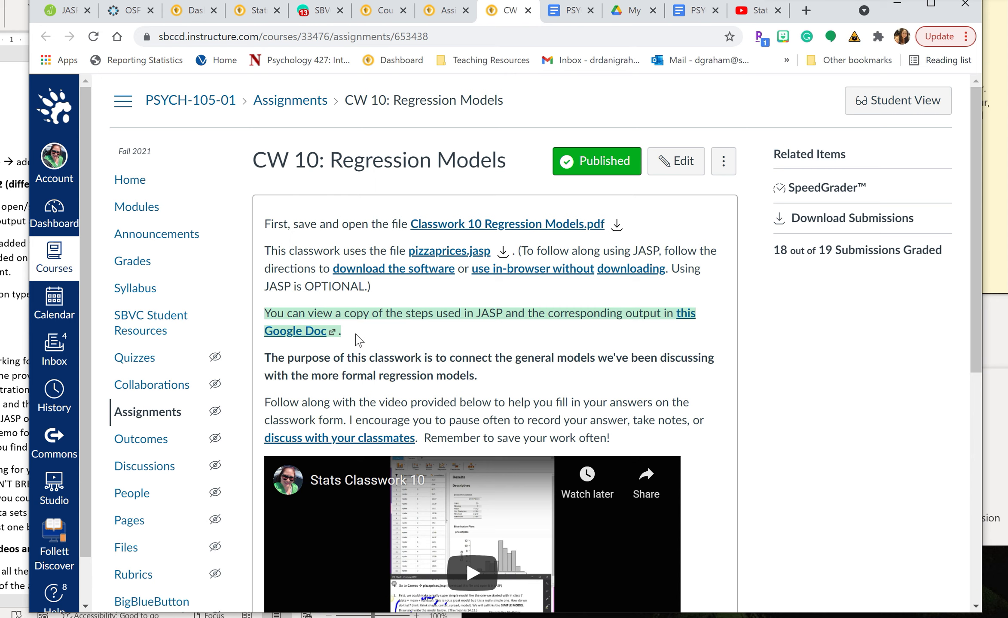
pyautogui.click(882, 115)
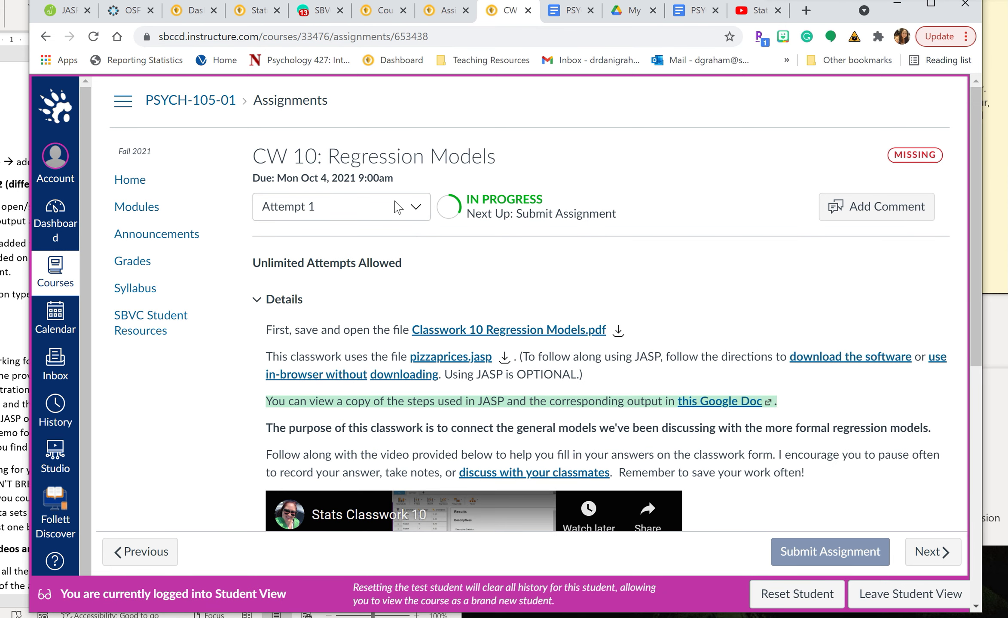
pyautogui.scroll(-2, 365, 224)
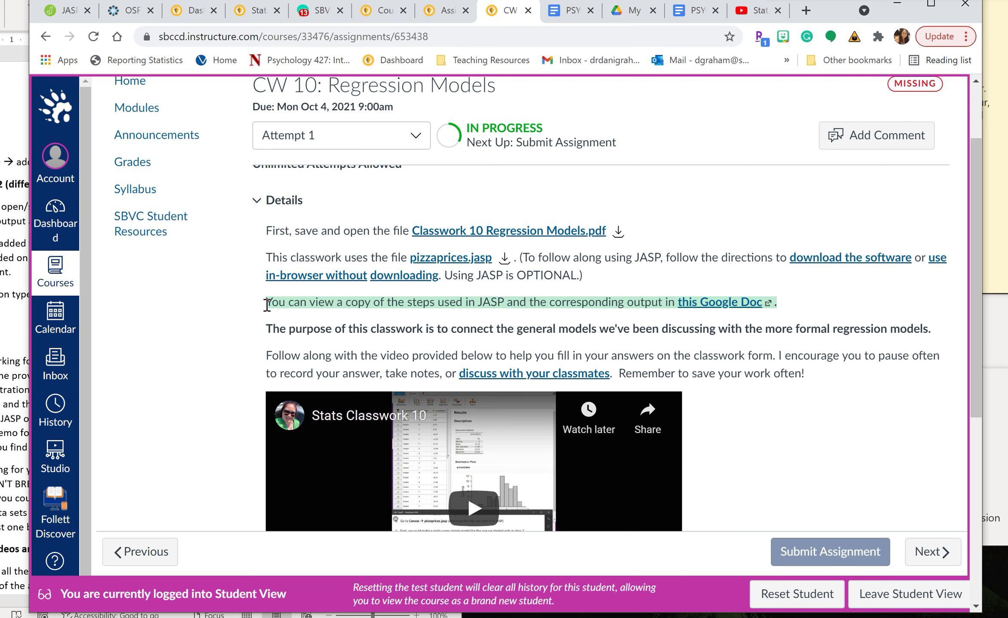
pyautogui.moveTo(264, 303)
pyautogui.mouseDown()
pyautogui.moveTo(438, 329)
pyautogui.moveTo(567, 323)
pyautogui.moveTo(484, 302)
pyautogui.mouseUp()
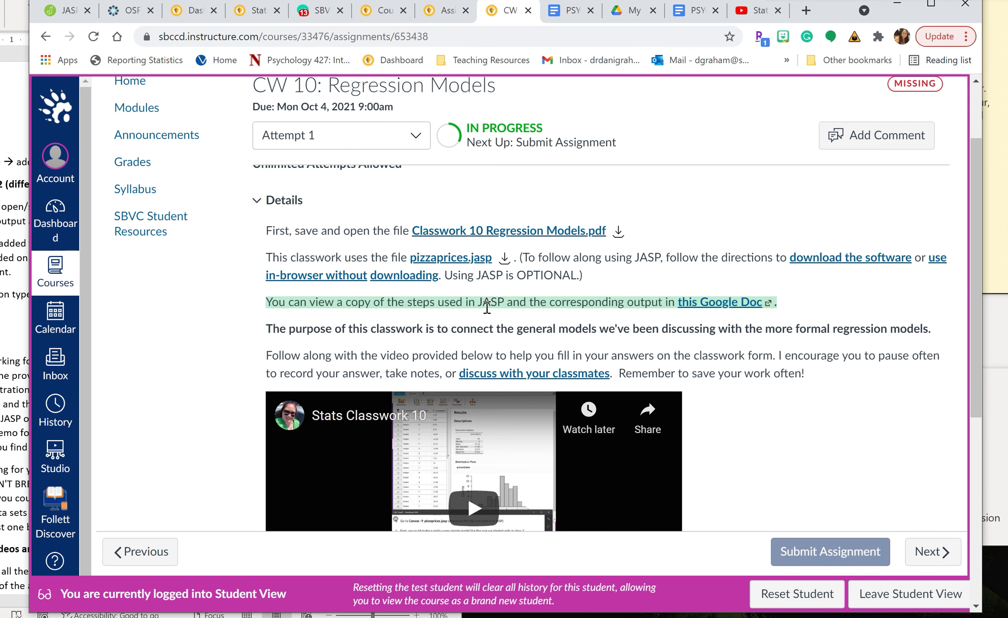
pyautogui.click(722, 310)
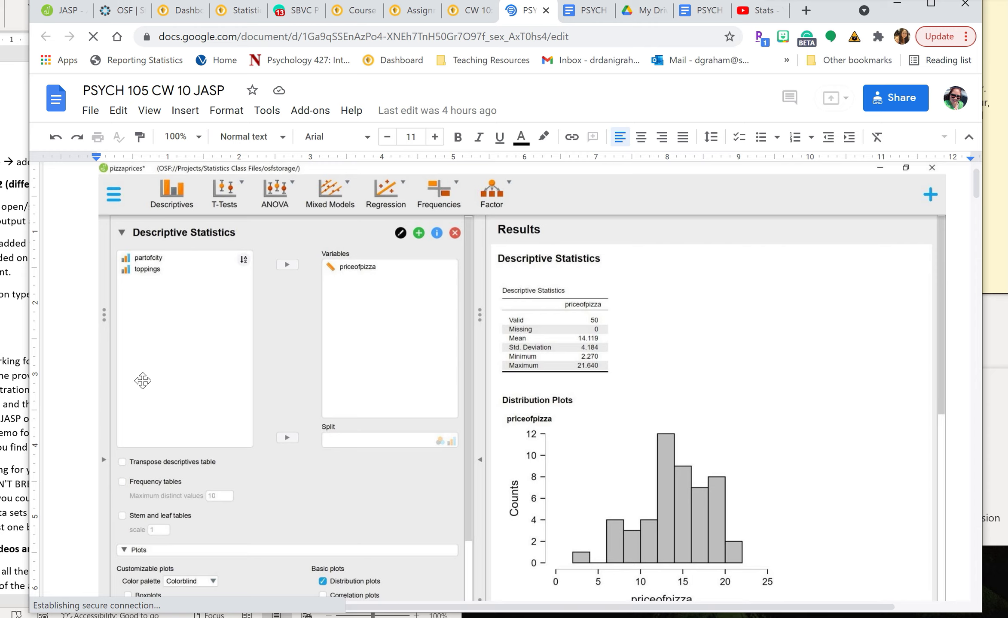
# - Scroll the Google Doc past the priceofpizza histogram to the Correlation section
pyautogui.scroll(-5, 384, 347)
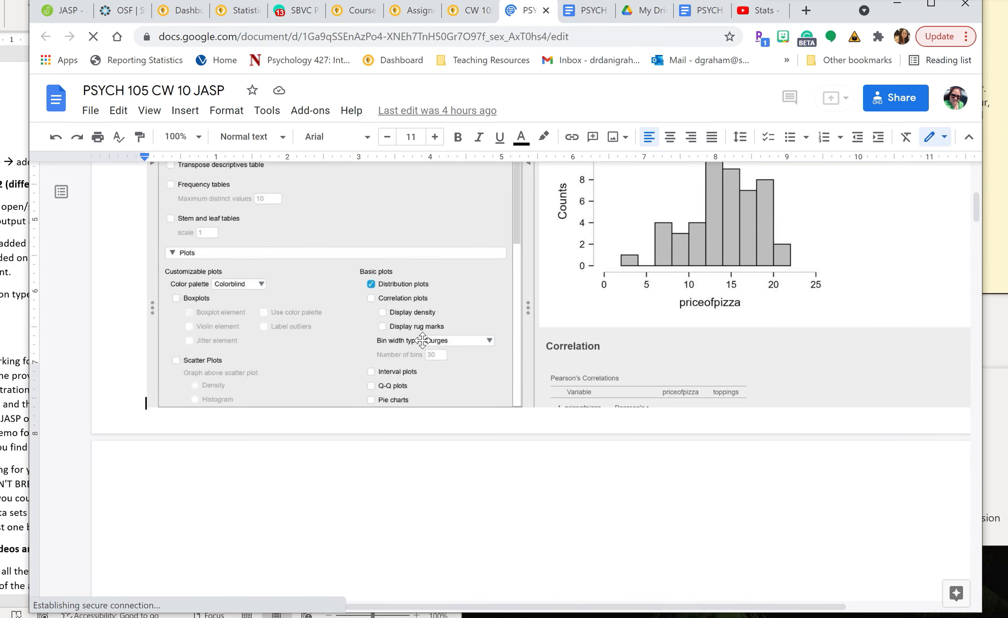
pyautogui.scroll(5, 423, 341)
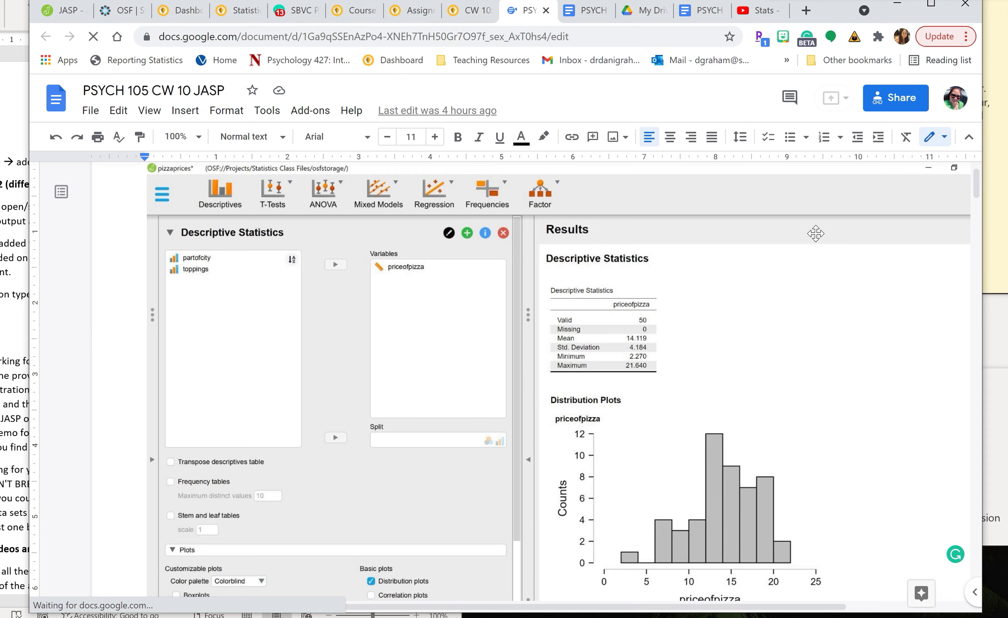
pyautogui.scroll(-15, 815, 233)
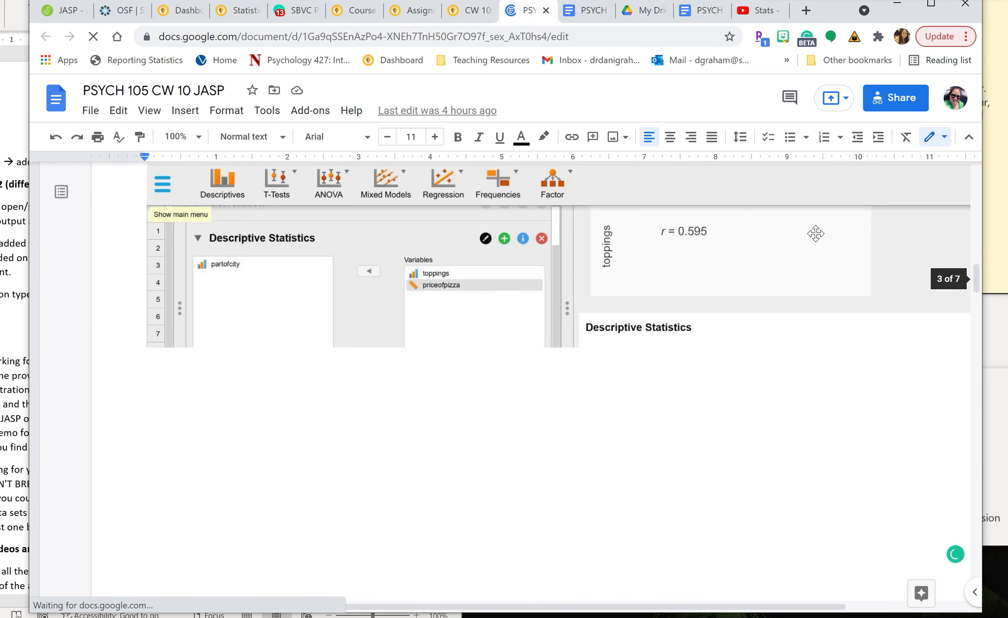
pyautogui.scroll(-10, 814, 233)
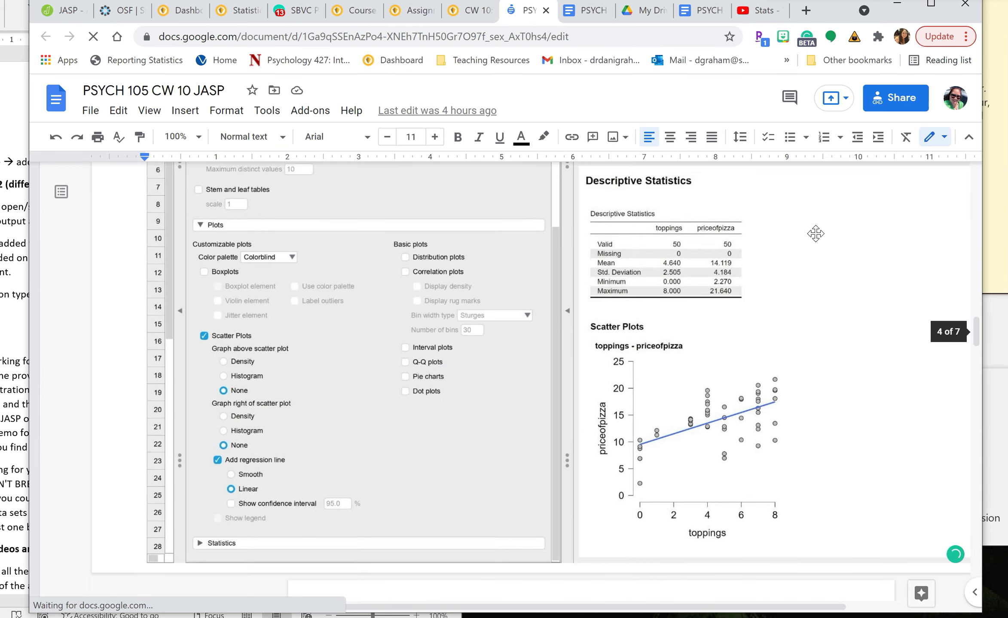
pyautogui.scroll(-5, 815, 234)
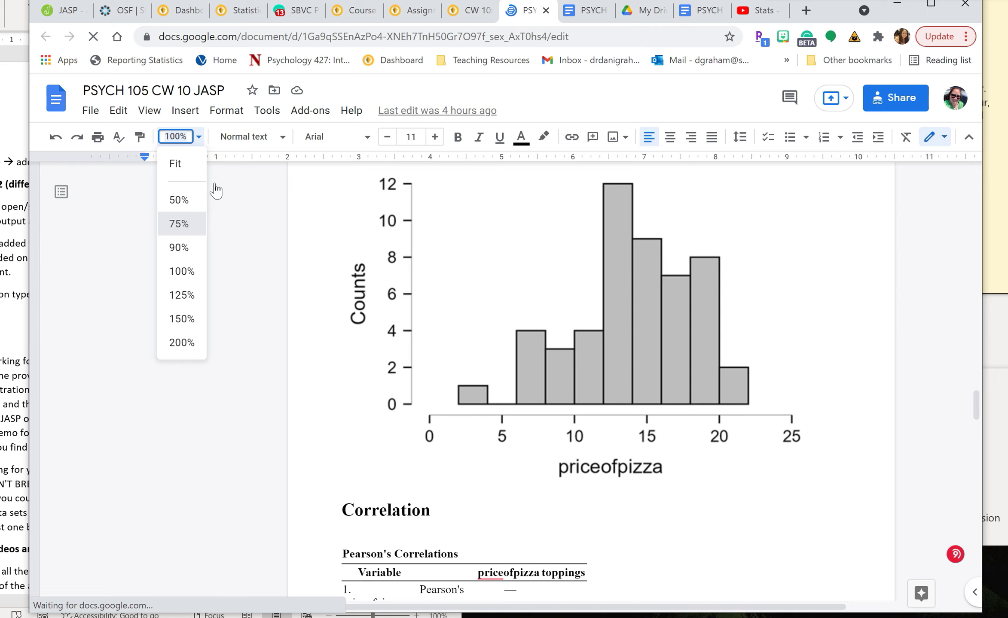
# - Zoom the document to 75% and review the priceofpizza descriptives in the Results section
pyautogui.press('Return')
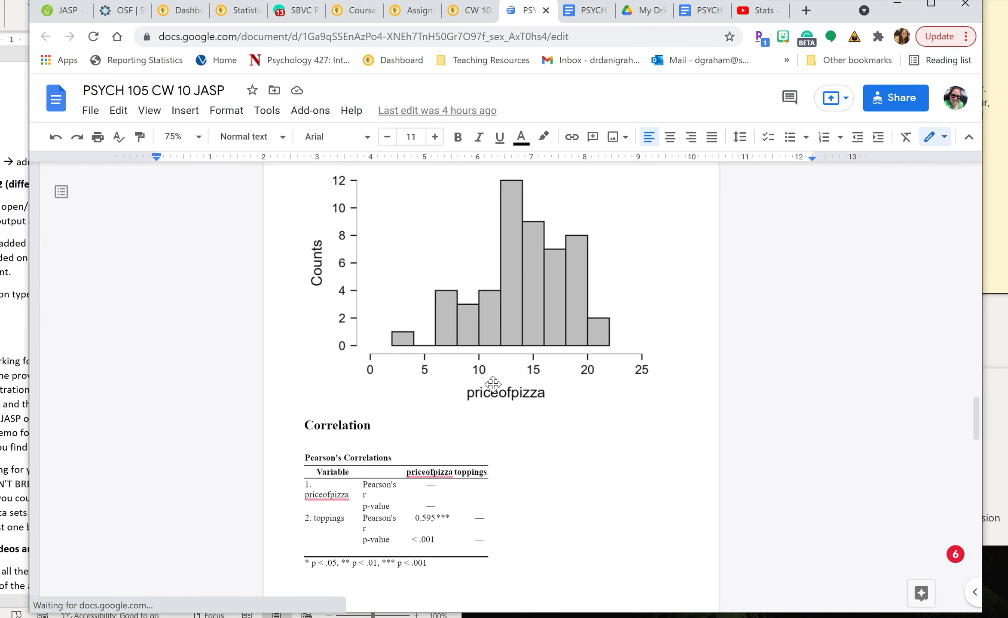
pyautogui.scroll(8, 493, 385)
pyautogui.scroll(-2, 412, 332)
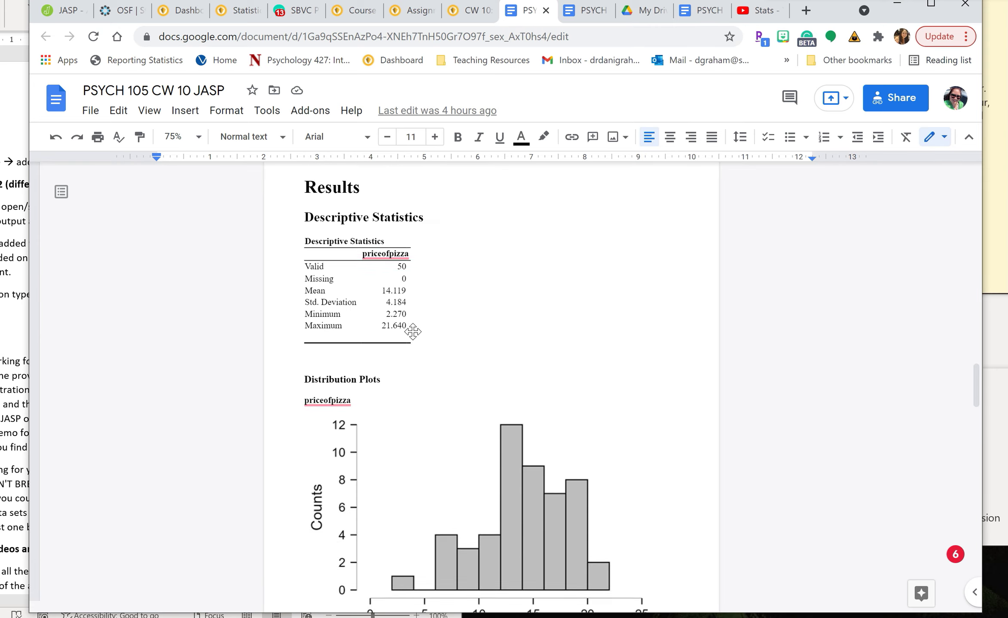
pyautogui.scroll(-15, 412, 332)
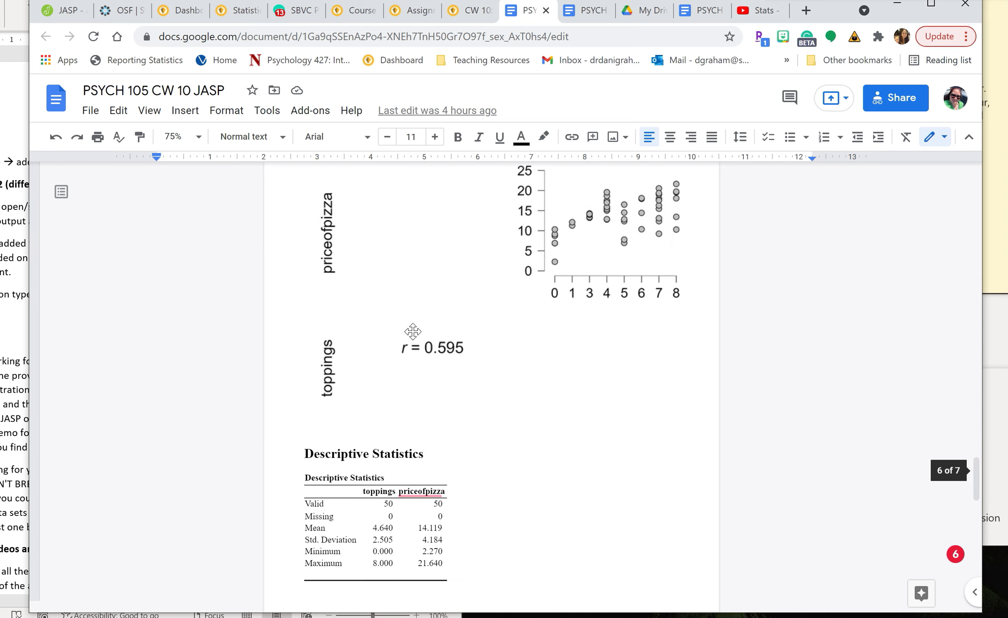
pyautogui.scroll(-5, 412, 332)
pyautogui.scroll(15, 412, 332)
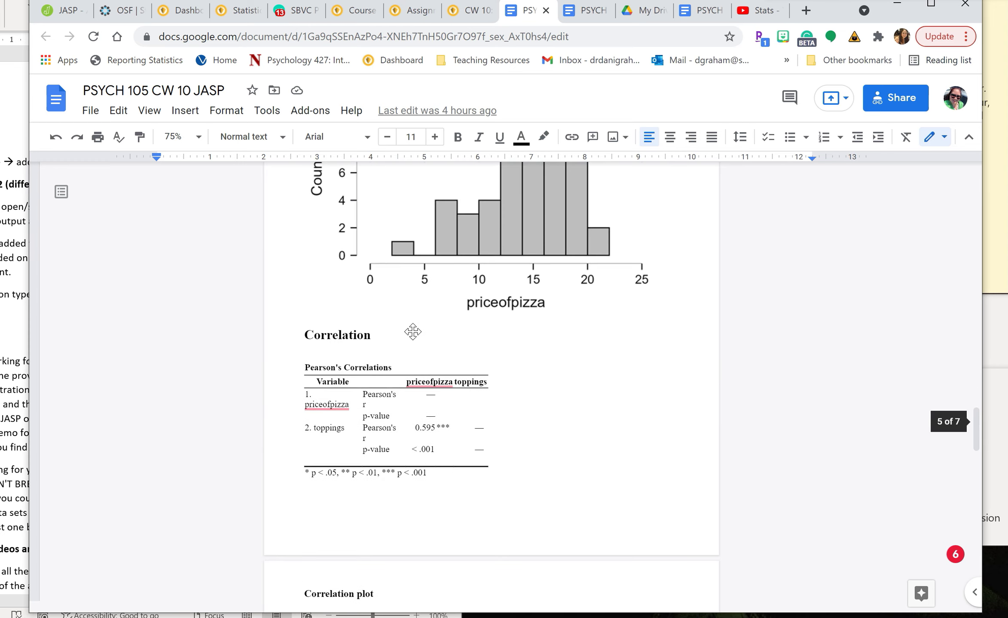
pyautogui.scroll(10, 412, 332)
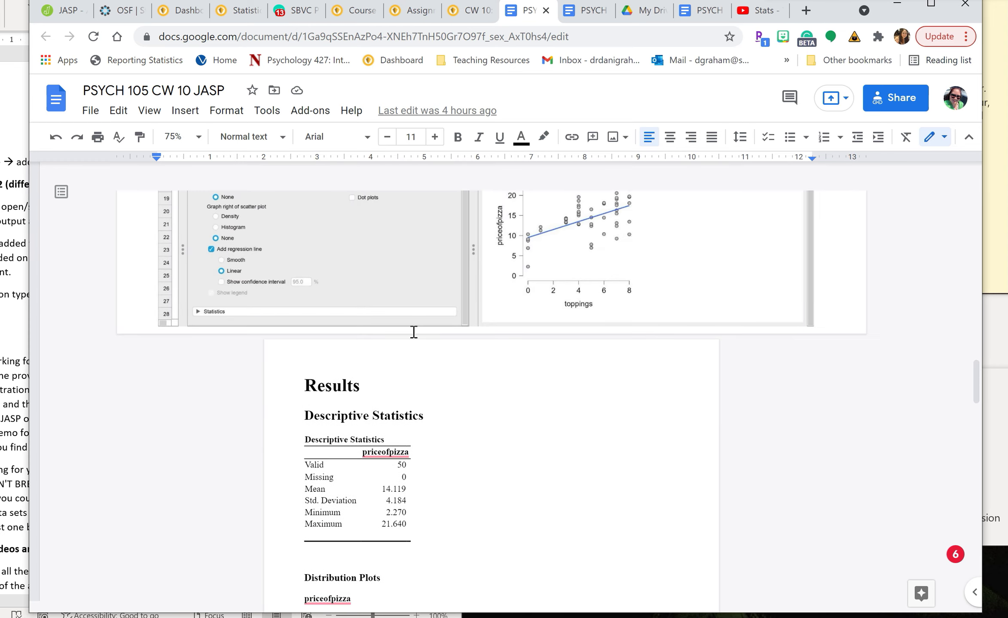
pyautogui.scroll(8, 414, 332)
pyautogui.scroll(-7, 414, 332)
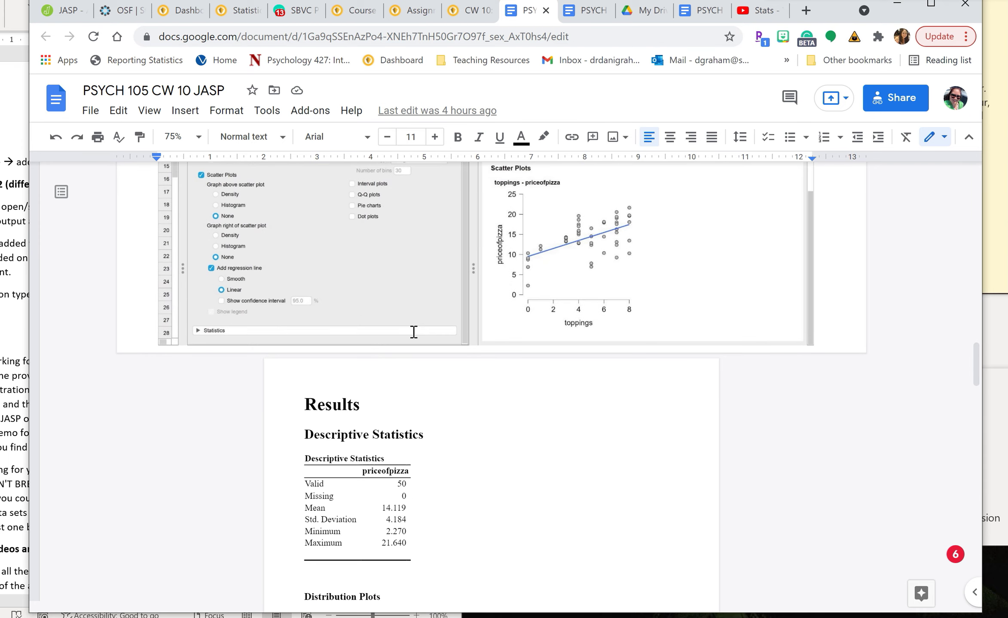
pyautogui.scroll(-7, 414, 332)
pyautogui.scroll(4, 406, 342)
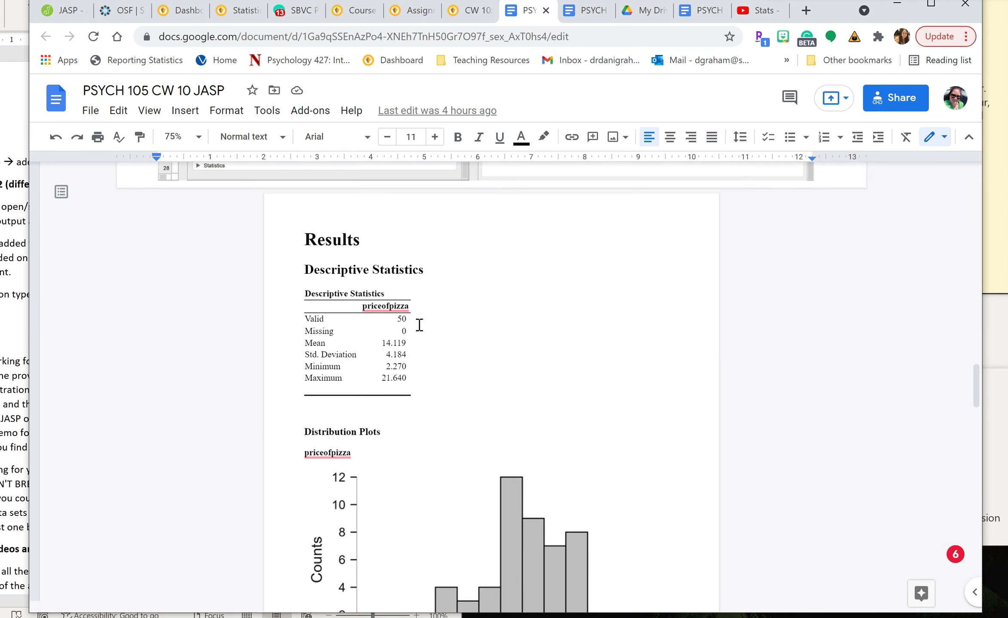